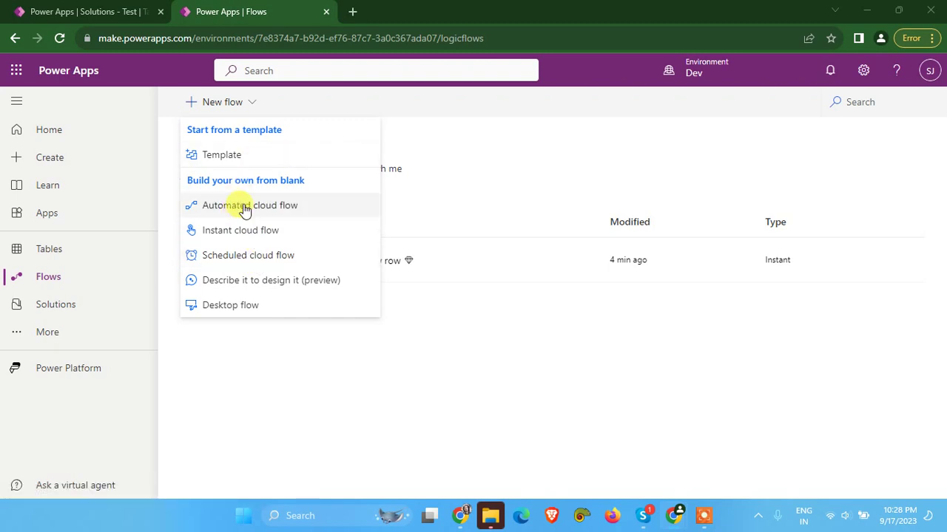
Create an instant cloud flow with the 'Manually trigger a flow' trigger and begin adding a trigger input
left_click(231, 235)
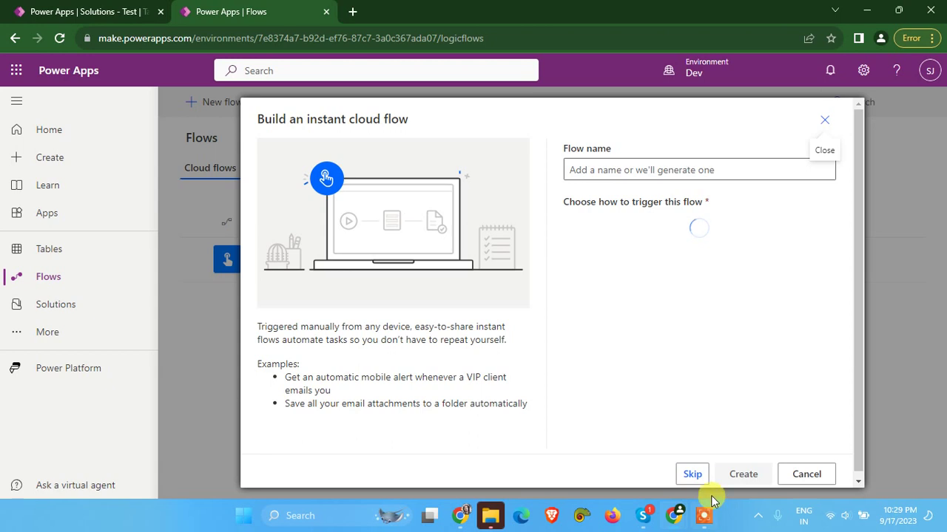
left_click(640, 224)
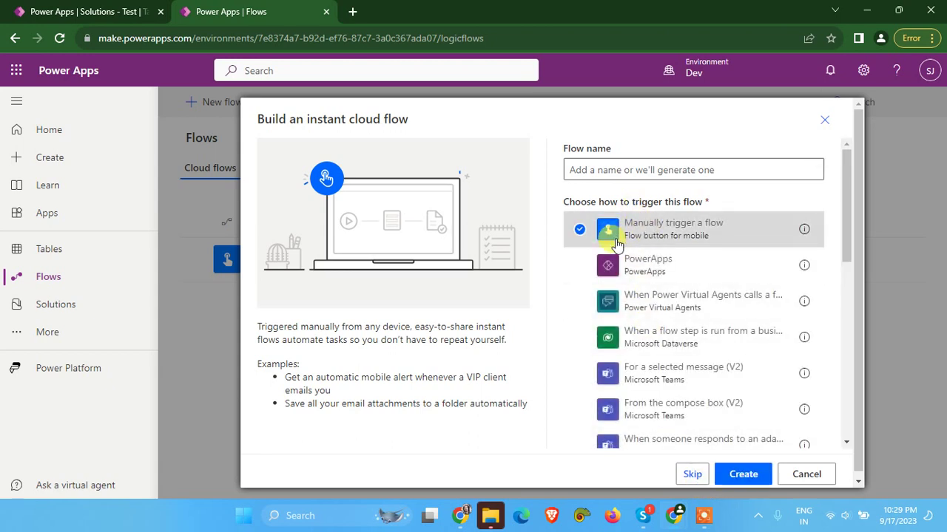
left_click(742, 475)
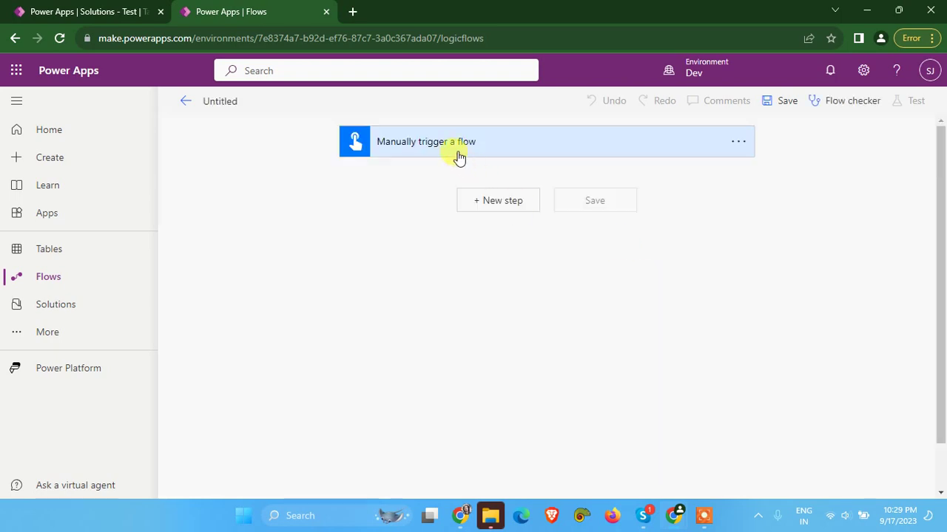
left_click(450, 148)
left_click(414, 182)
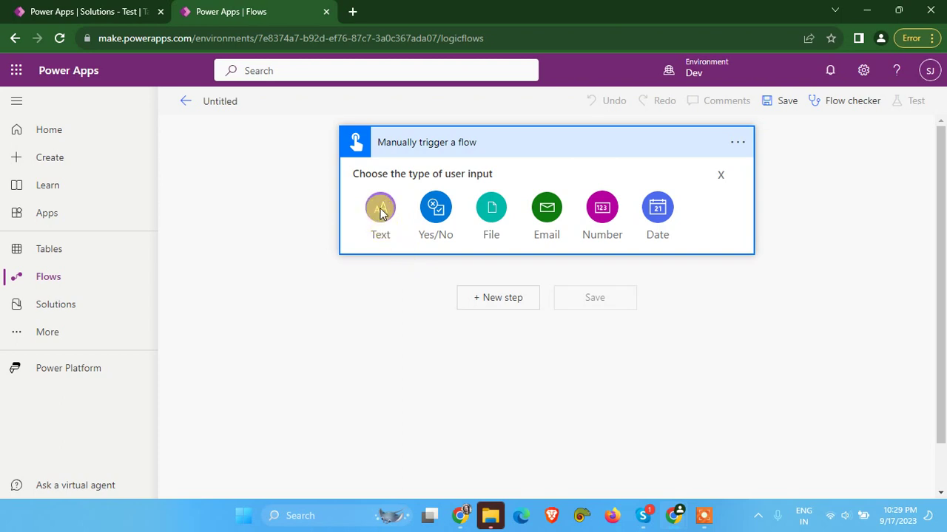
left_click(85, 12)
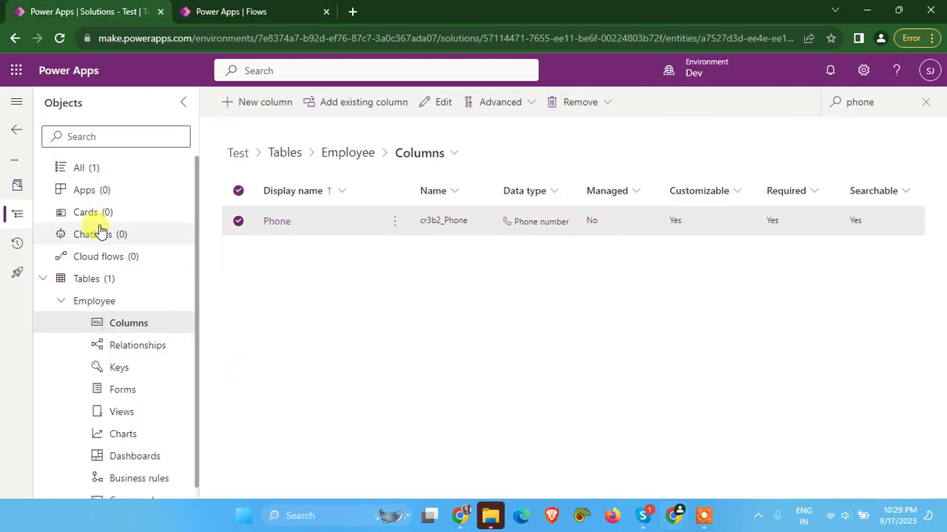
left_click(325, 155)
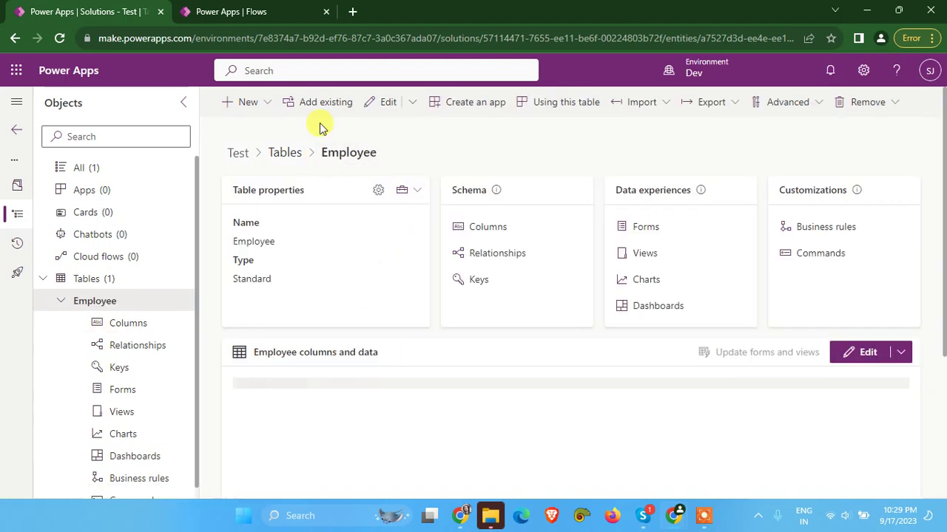
left_click(492, 229)
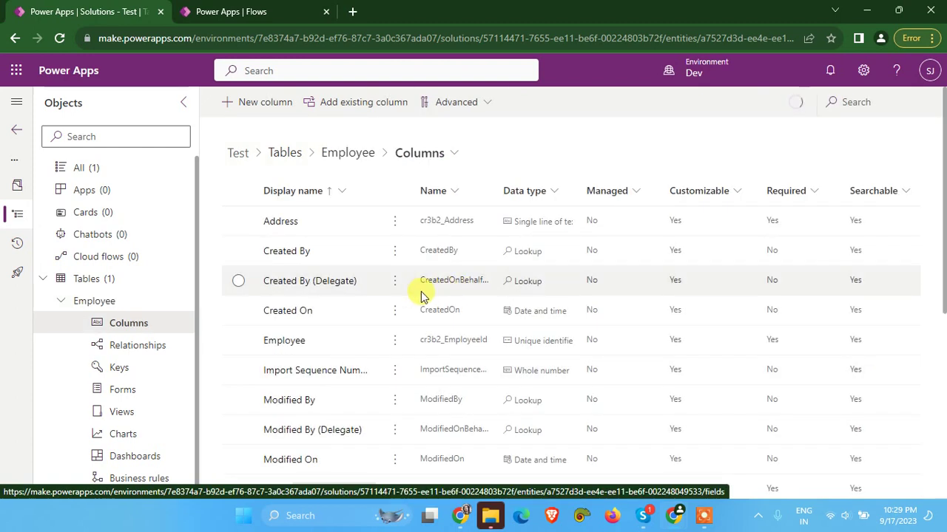
scroll(350, 330, "down", 3)
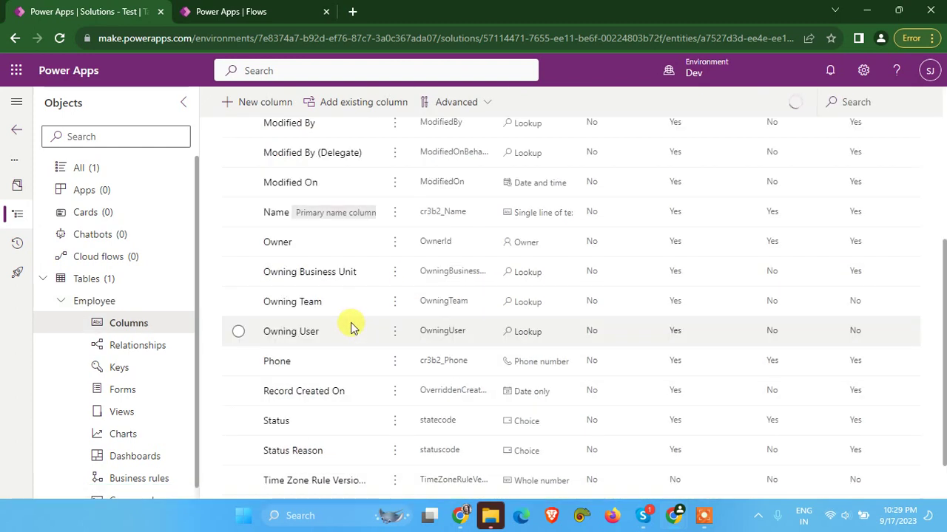
left_click(252, 11)
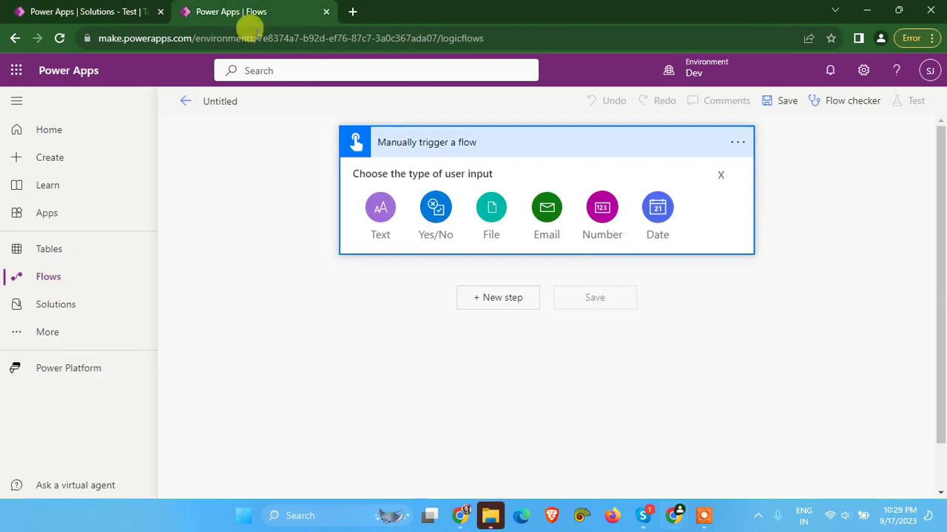
left_click(33, 12)
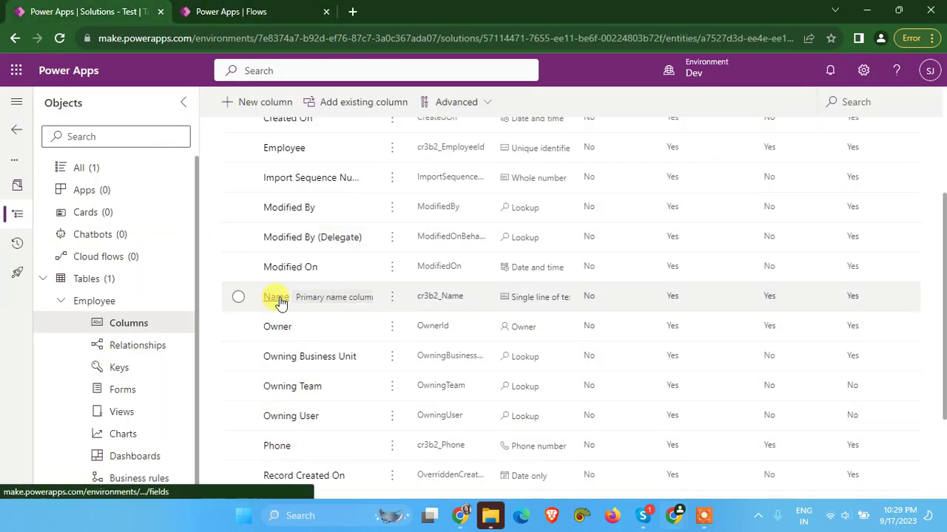
left_click(235, 9)
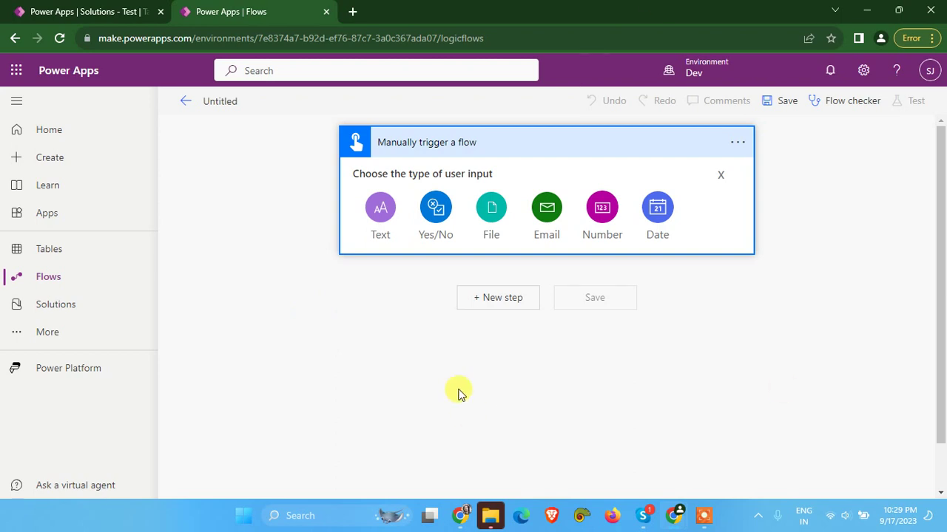
Add a text input titled 'What Is Your Name' and begin rewriting its prompt
left_click(381, 222)
double_click(414, 178)
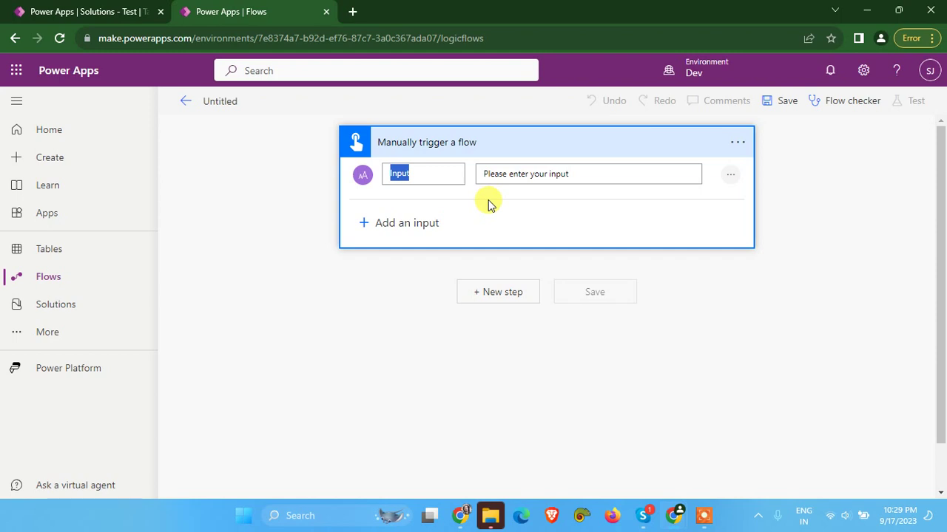
type("What Is Your Name")
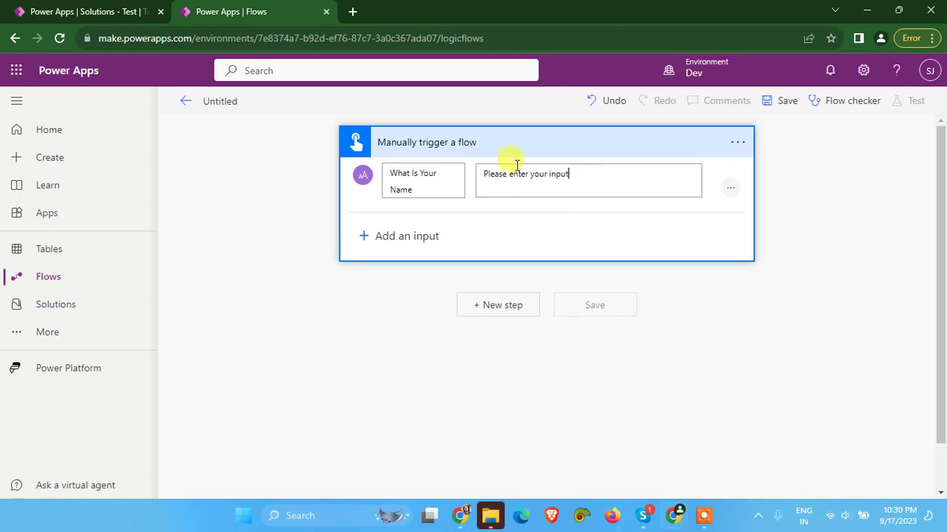
triple_click(511, 169)
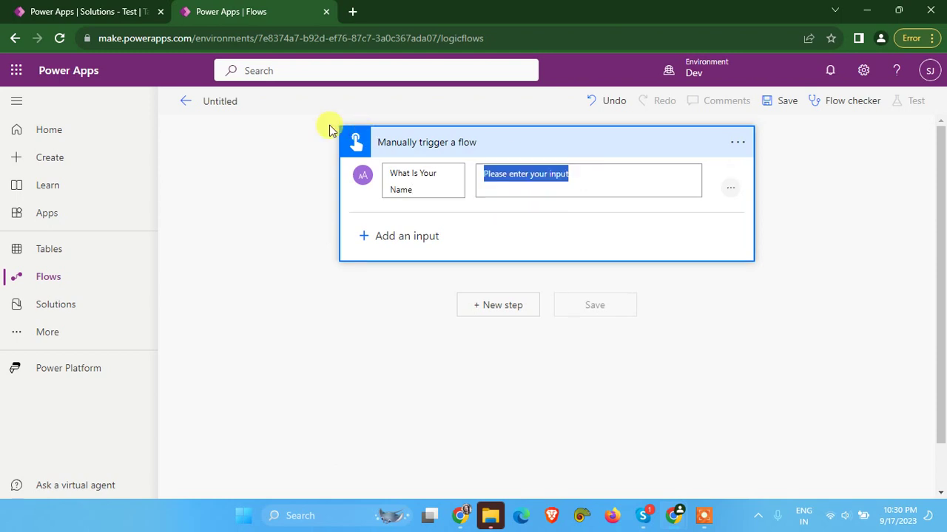
type("Na")
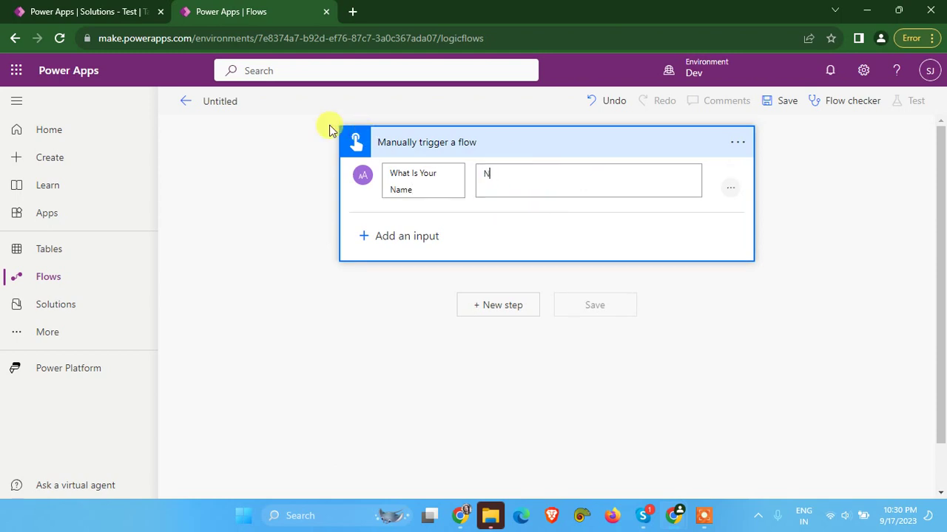
left_click_drag(490, 173, 462, 175)
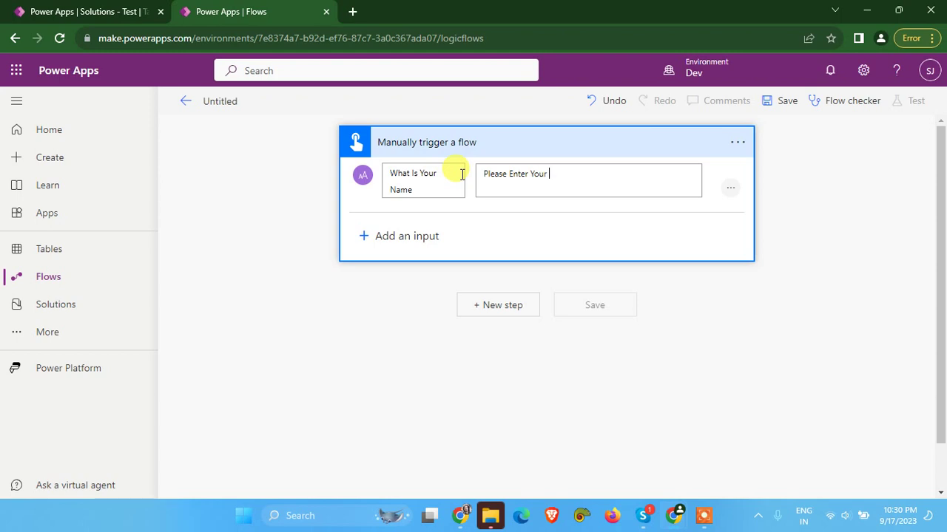
Add a second text input titled 'What Is Your Address?'
left_click(399, 236)
left_click(380, 285)
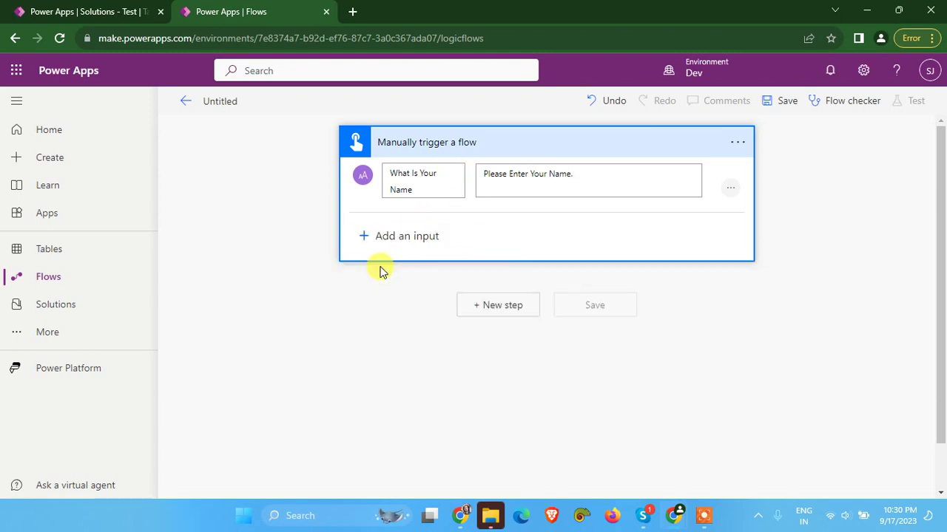
left_click_drag(433, 239, 390, 238)
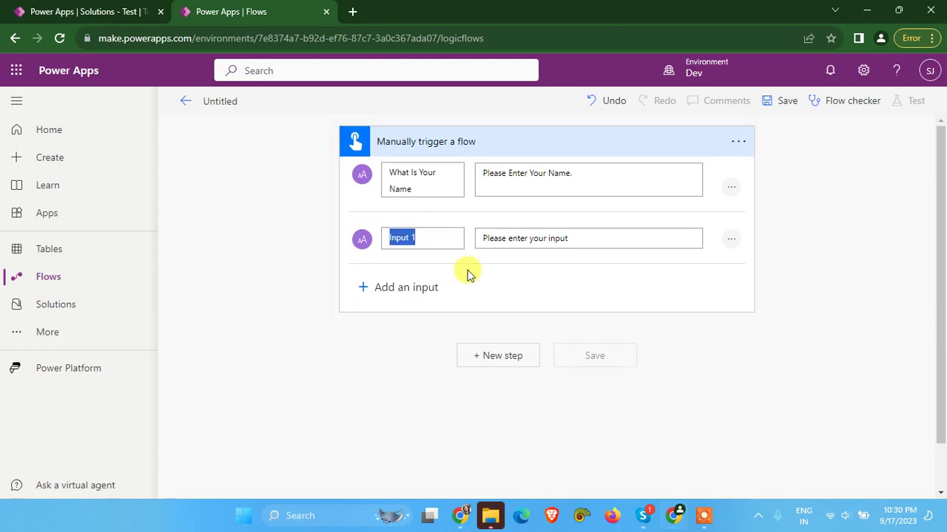
type("A")
key("BackSpace")
type("W")
key("BackSpace")
type("What Is Your A")
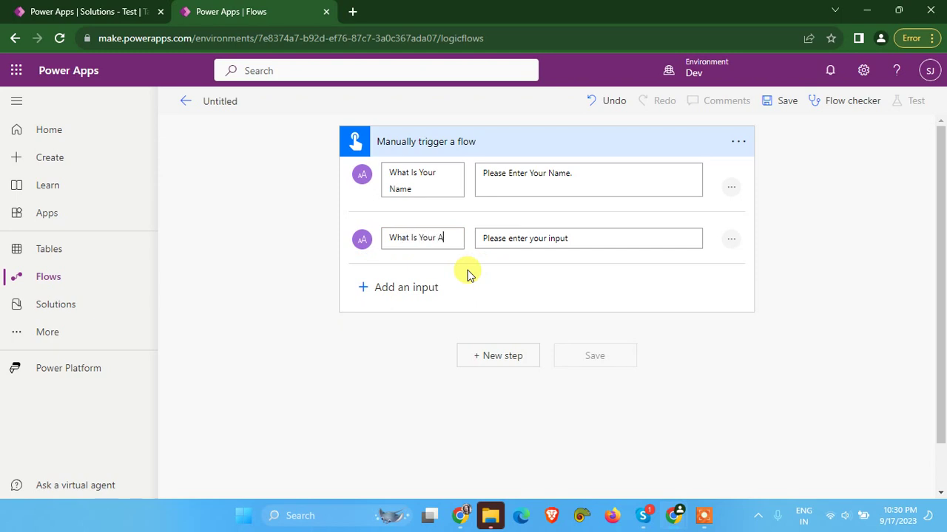
type("ddress")
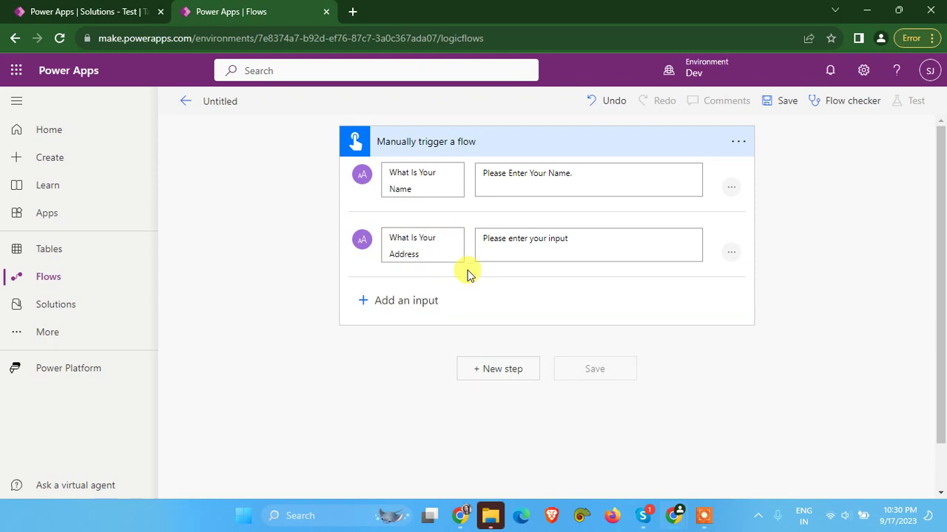
type("?")
Complete the first title as 'What Is Your Name?' and edit the address input's prompt
double_click(428, 186)
left_click(438, 195)
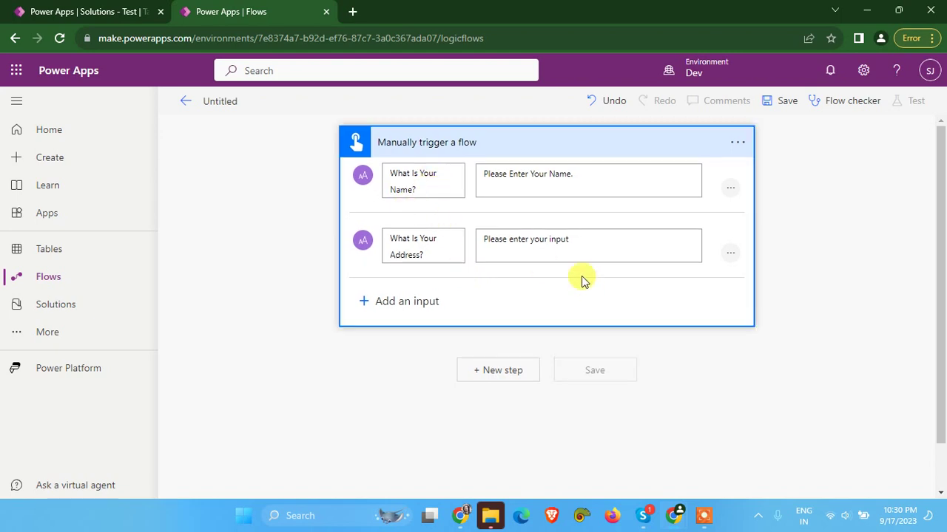
double_click(556, 239)
scroll(611, 233, "down", 1)
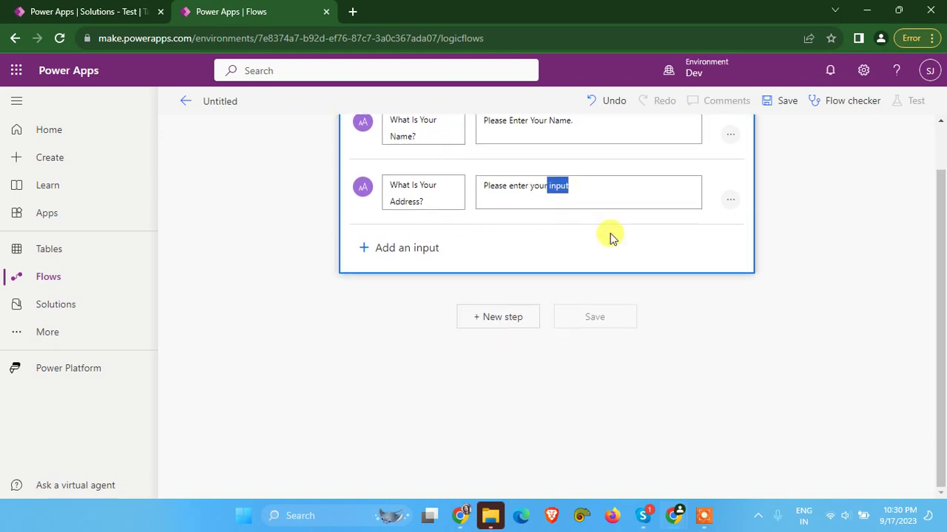
key("Right")
type("A")
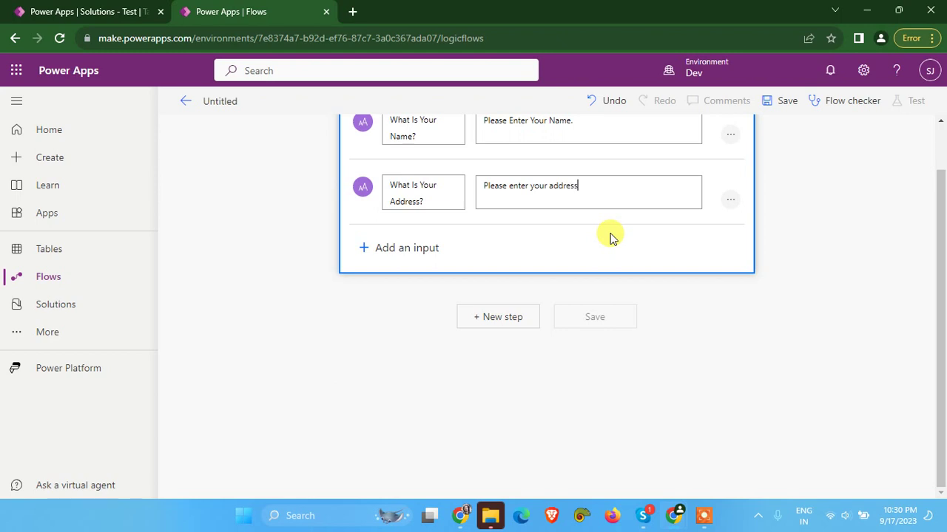
Add a third text input titled 'What Is Your Phone?'
left_click(417, 248)
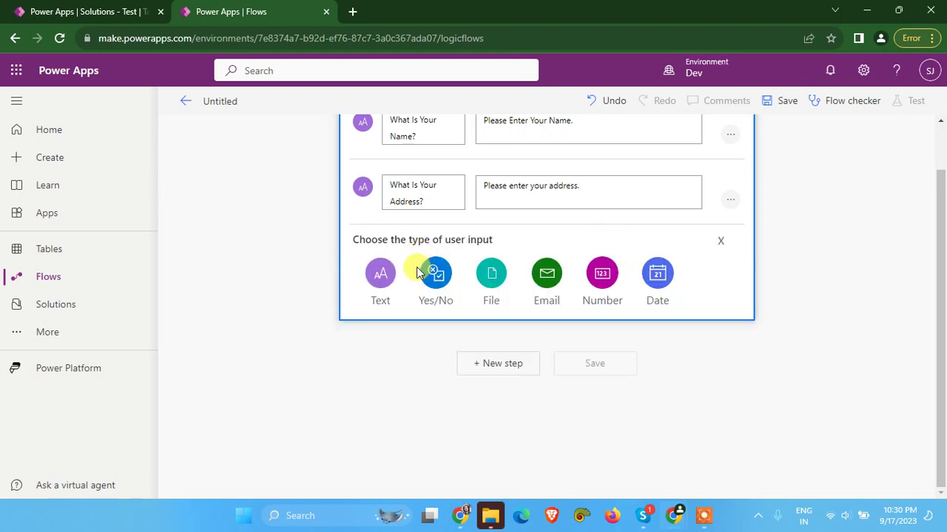
left_click(380, 275)
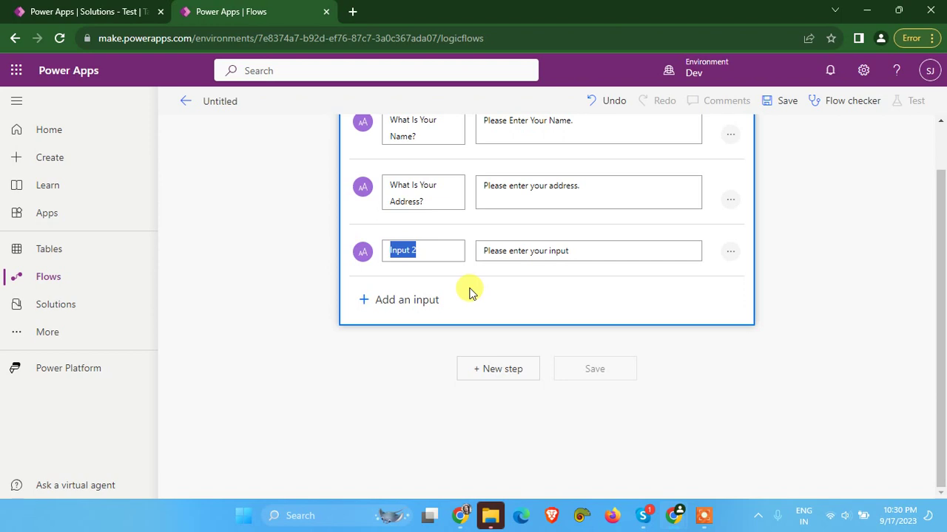
left_click_drag(425, 203, 380, 188)
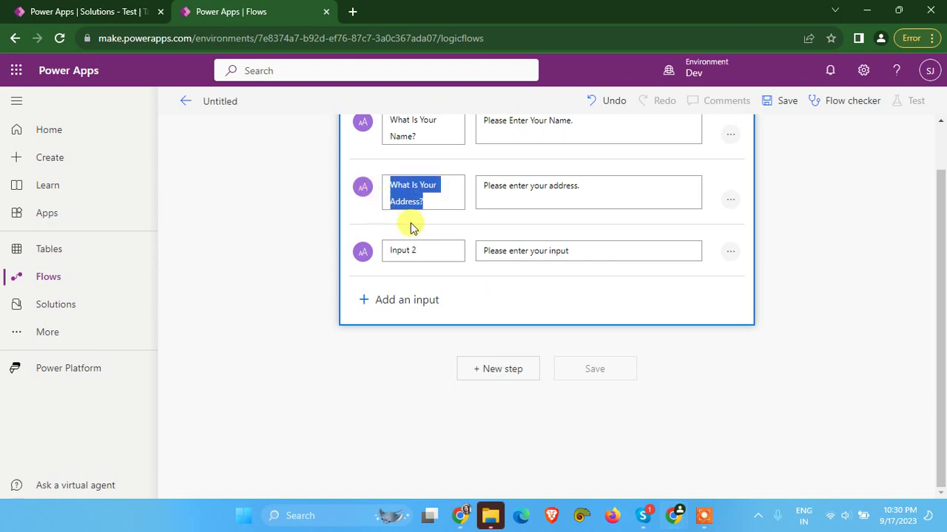
key("ctrl+c")
left_click(422, 250)
key("ctrl+a")
key("ctrl+v")
left_click_drag(434, 265, 392, 264)
type("Pho")
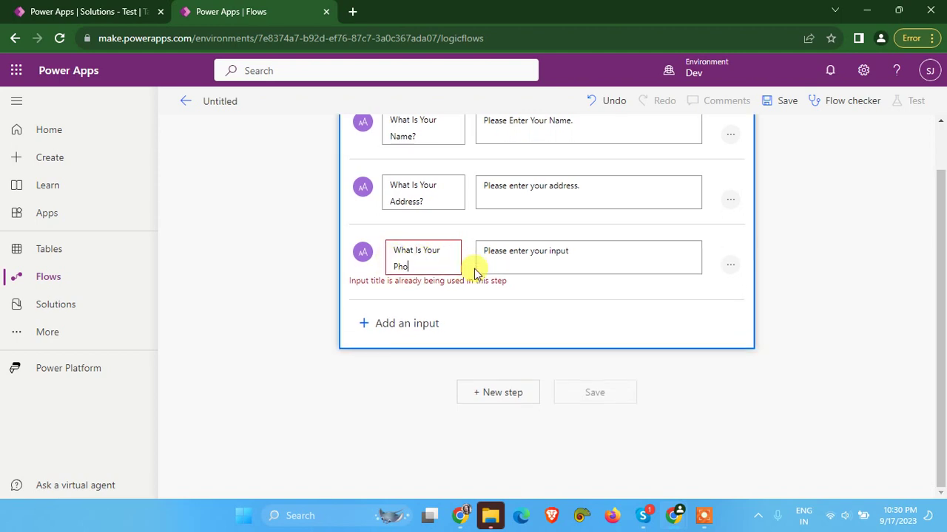
type("ne")
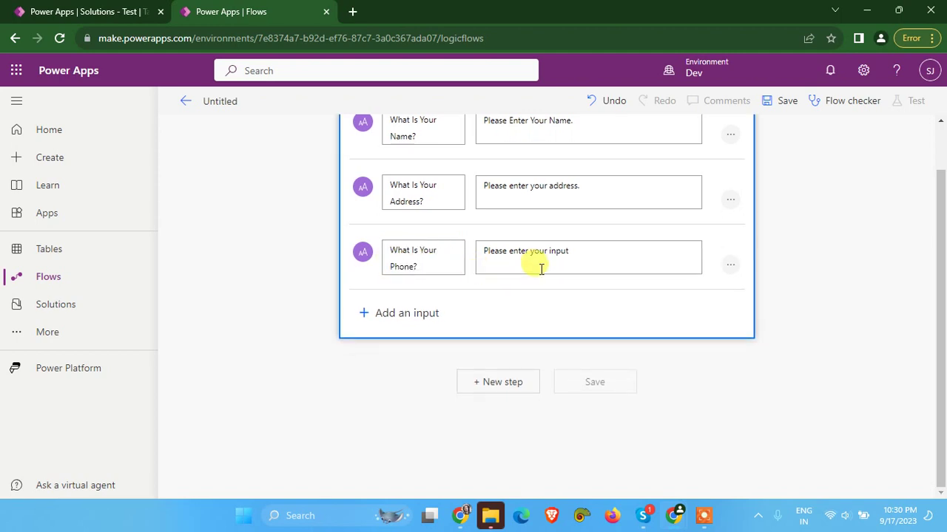
Set its prompt to 'Please enter your Phone Number.' and collapse the trigger card
left_click_drag(551, 252, 628, 258)
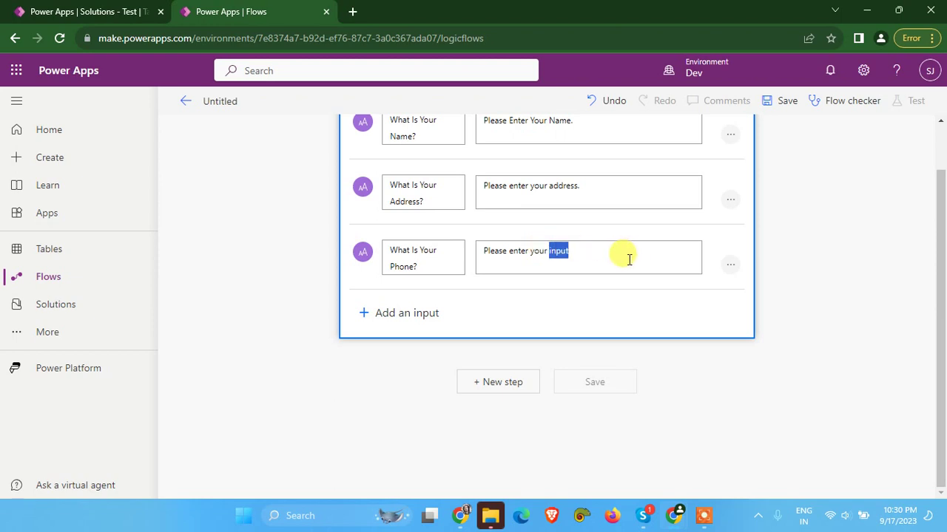
type("Phone Number.")
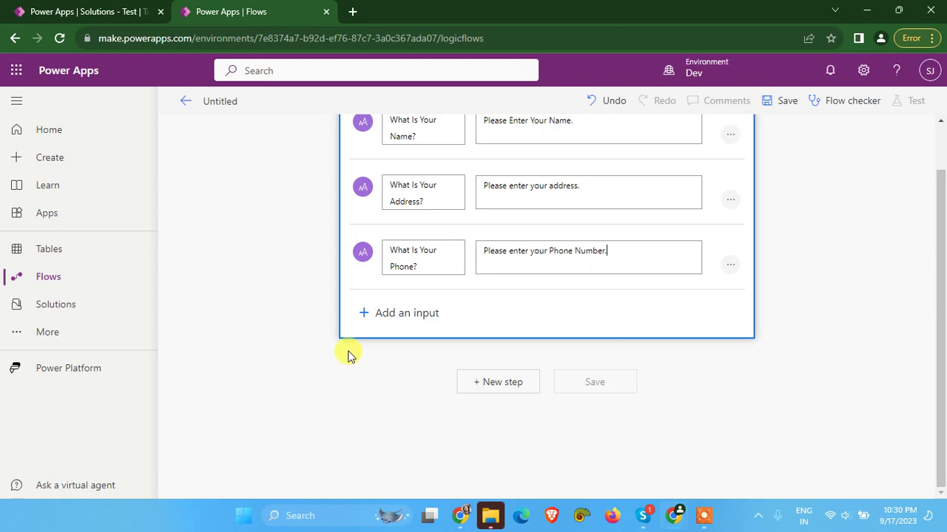
left_click(344, 392)
scroll(344, 393, "up", 1)
left_click(461, 152)
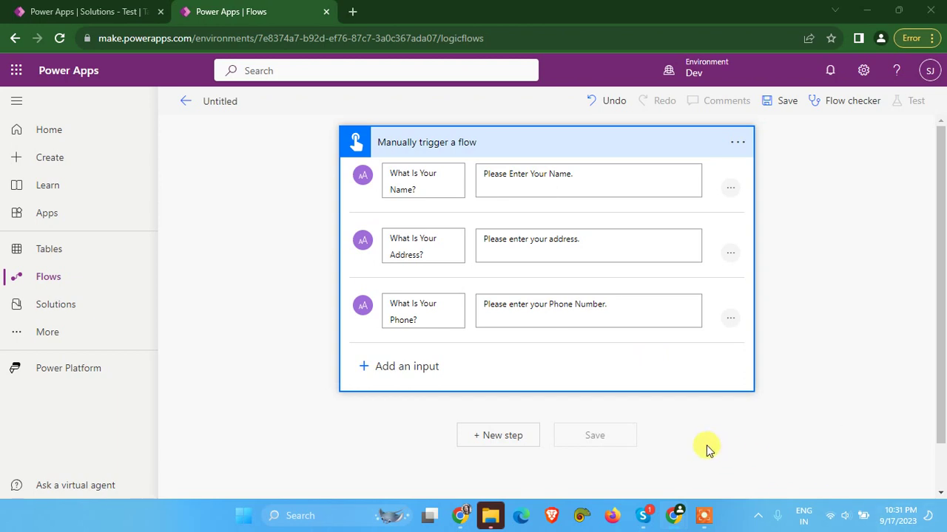
Add a new step after the trigger by searching 'variable' and choosing Initialize variable
scroll(507, 381, "down", 1)
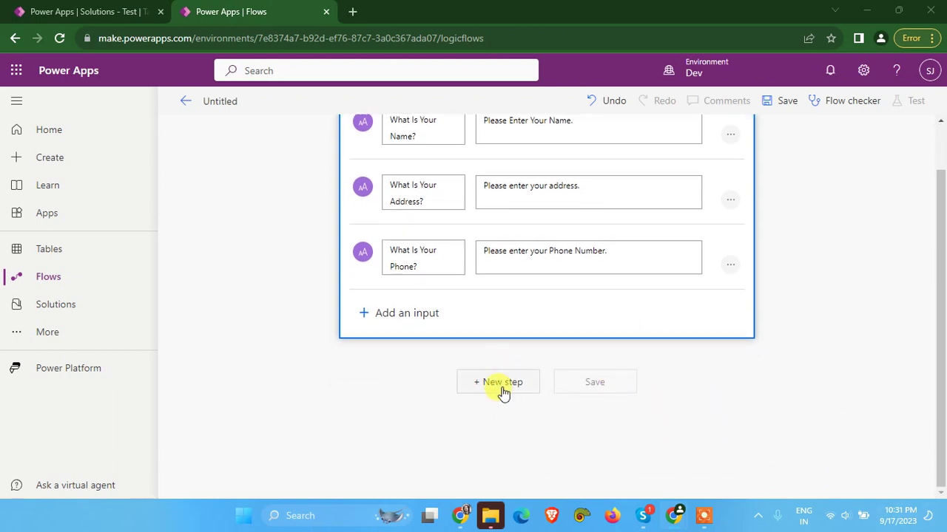
left_click(492, 387)
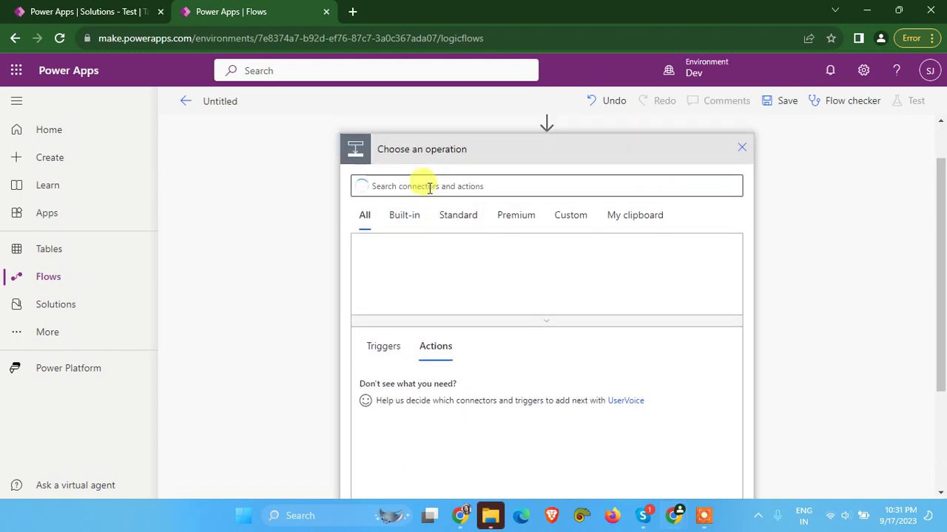
left_click(429, 186)
type("in")
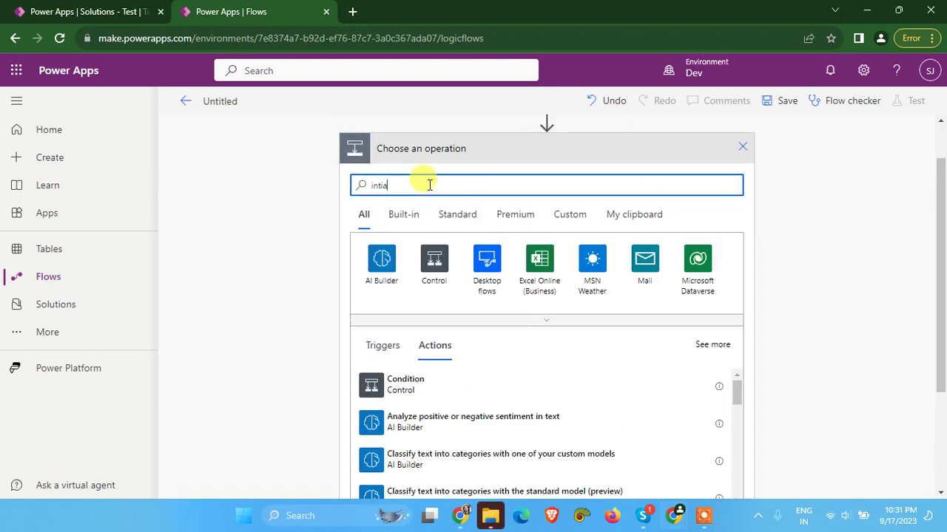
type("tia")
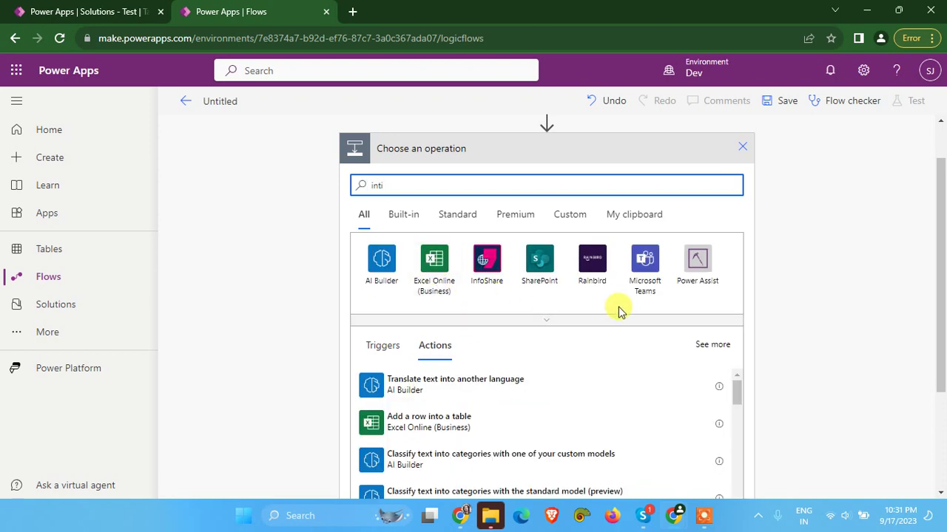
double_click(389, 184)
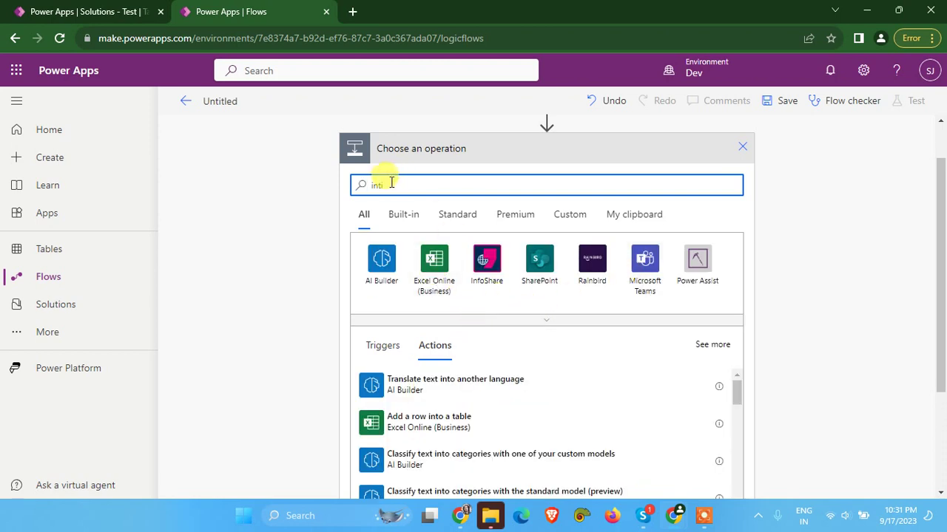
type("a")
key("BackSpace")
type("var")
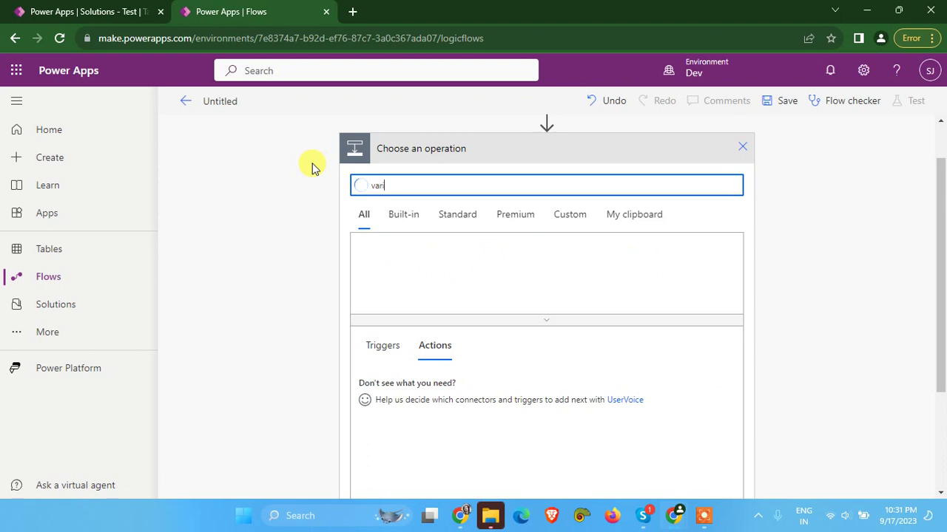
type("iable")
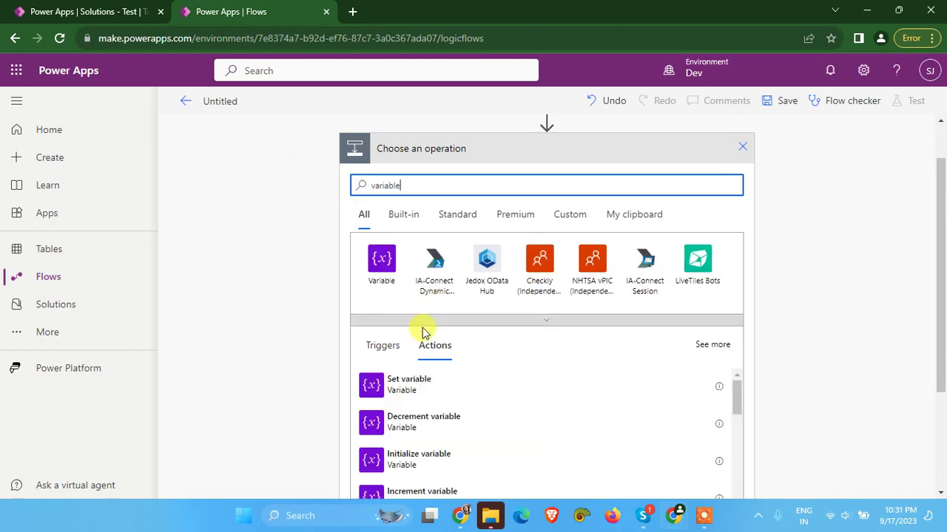
scroll(433, 417, "down", 2)
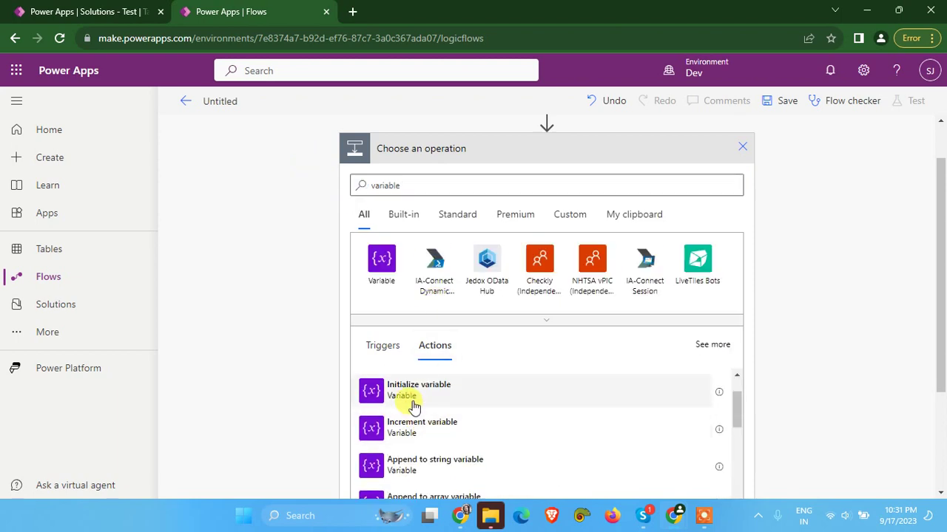
left_click(414, 399)
Choose a type for the variable from the Initialize variable card's Type list
left_click(416, 196)
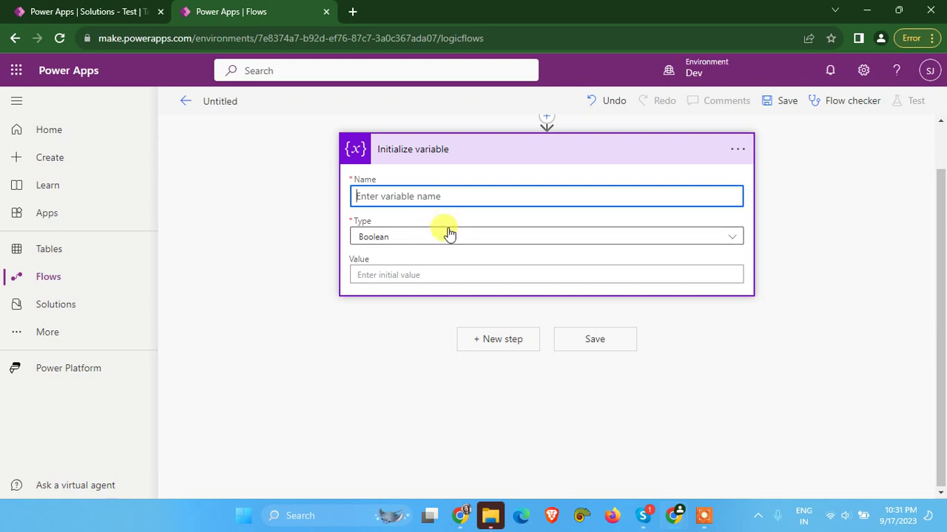
left_click(407, 235)
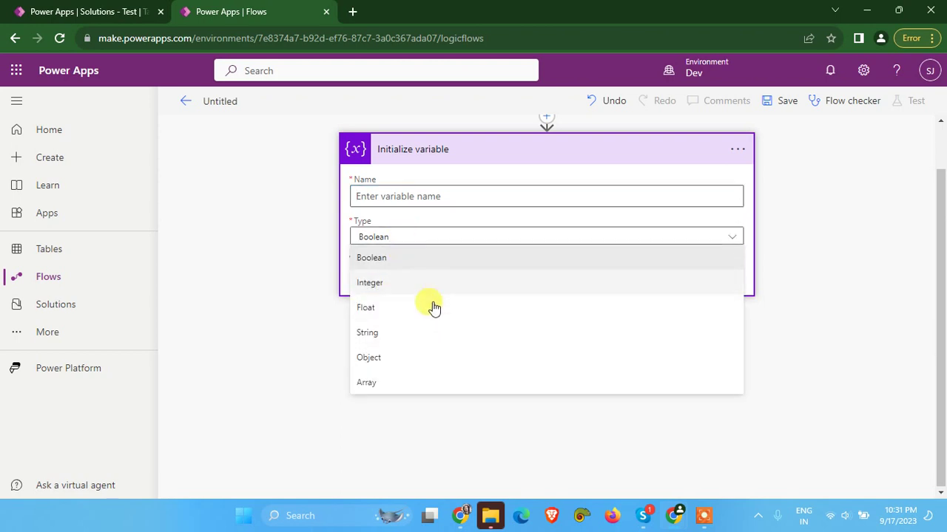
left_click(706, 521)
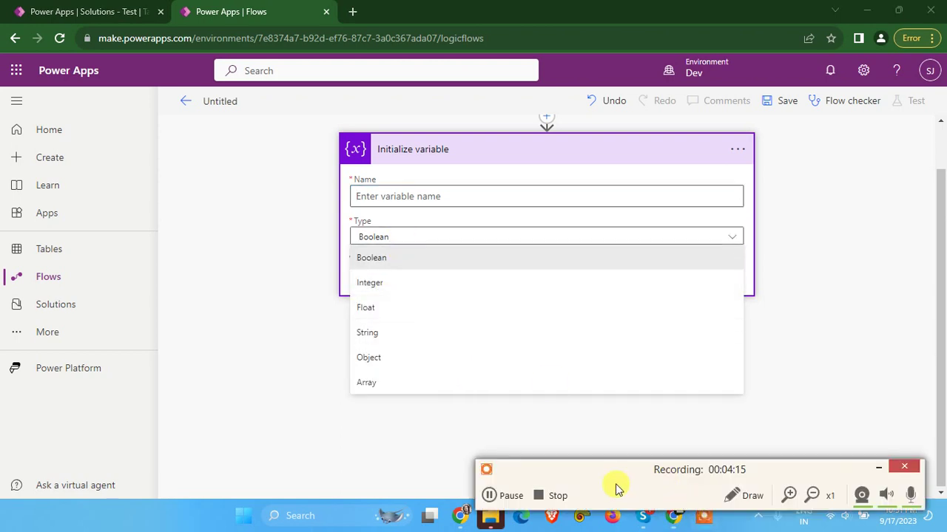
left_click(489, 496)
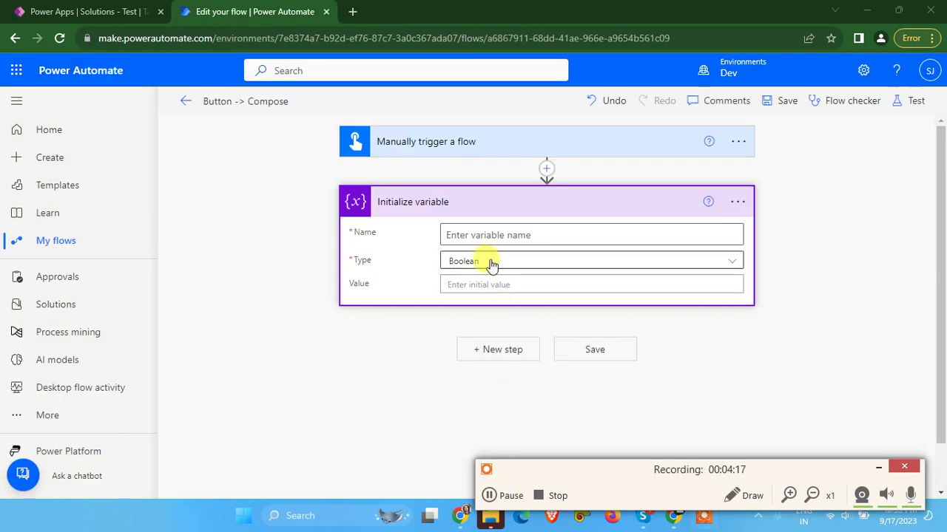
Switch the variable's type to String and name it varStatus
left_click(492, 261)
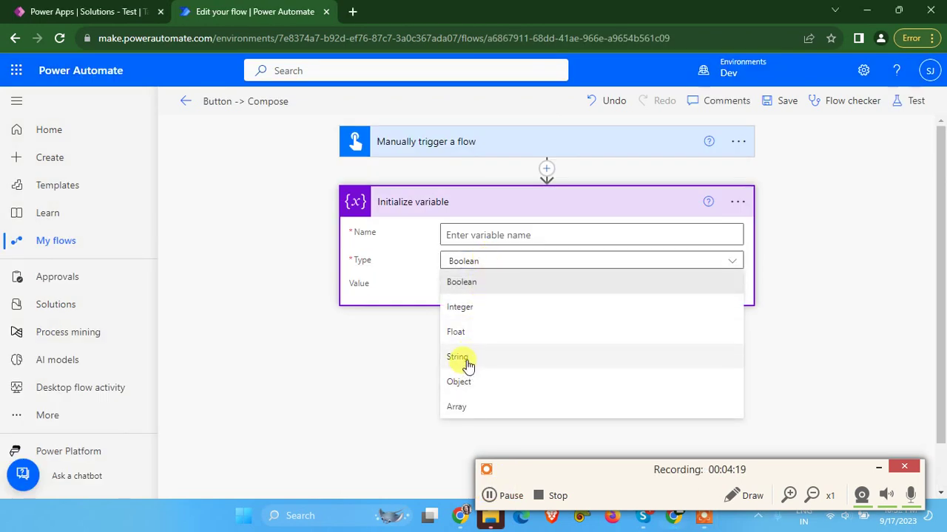
left_click(462, 359)
left_click(476, 237)
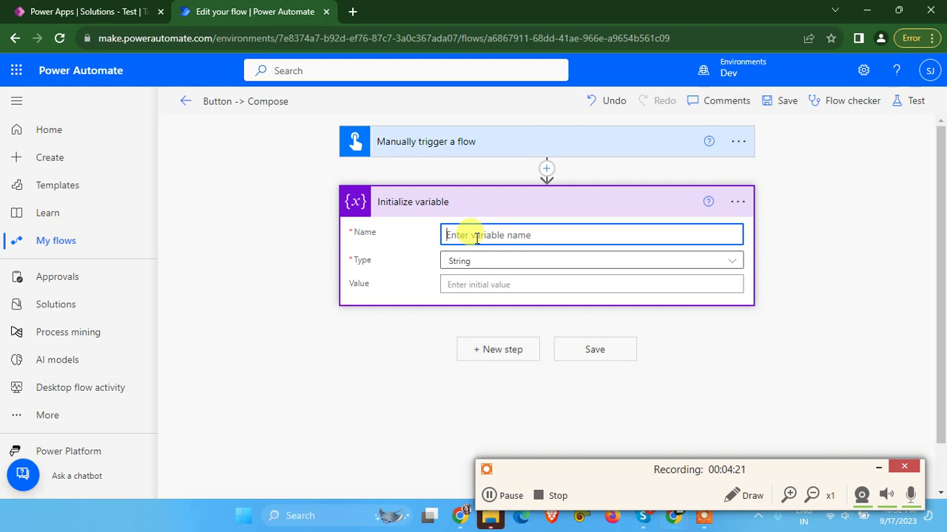
type("varStatus")
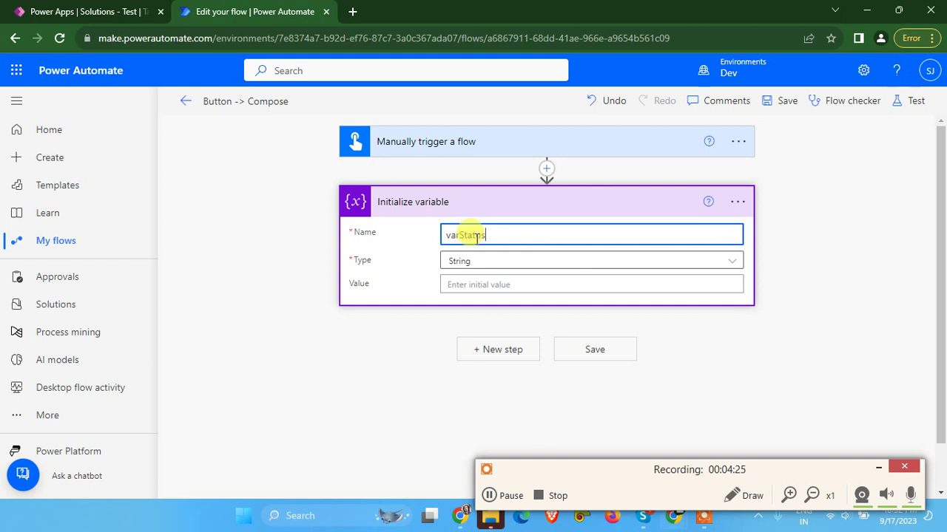
left_click(358, 345)
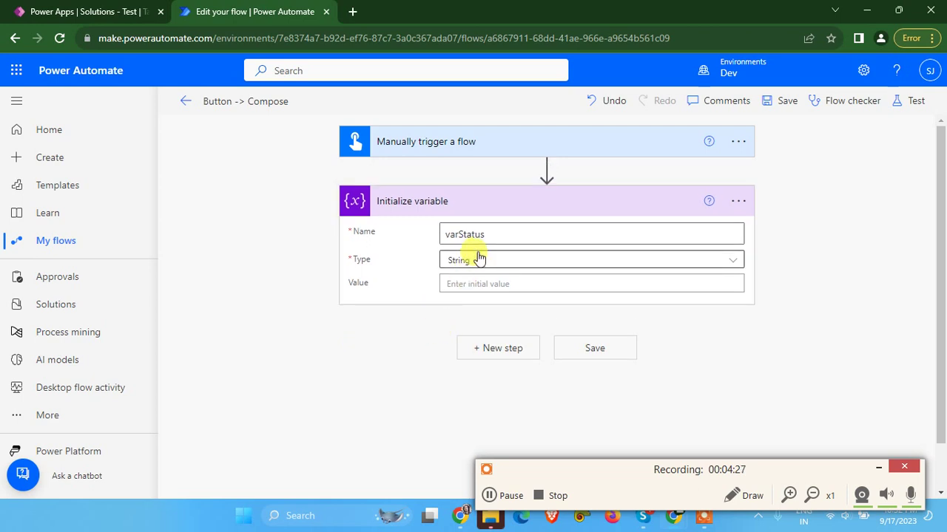
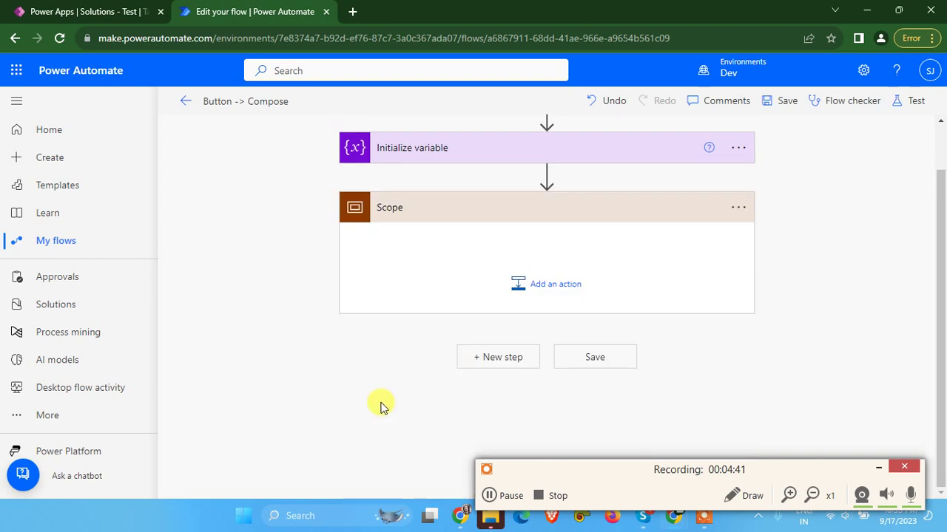
Rename the Scope action to 'Try'
left_click(738, 207)
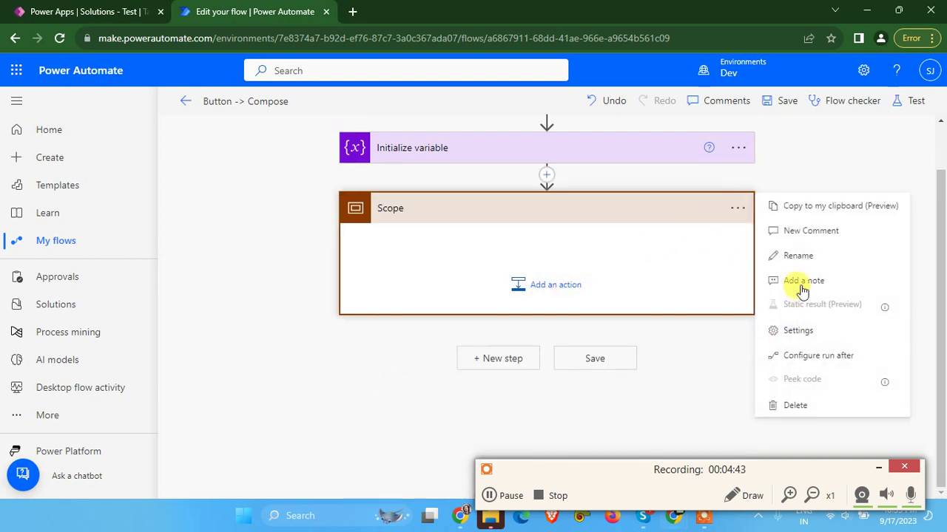
left_click(790, 255)
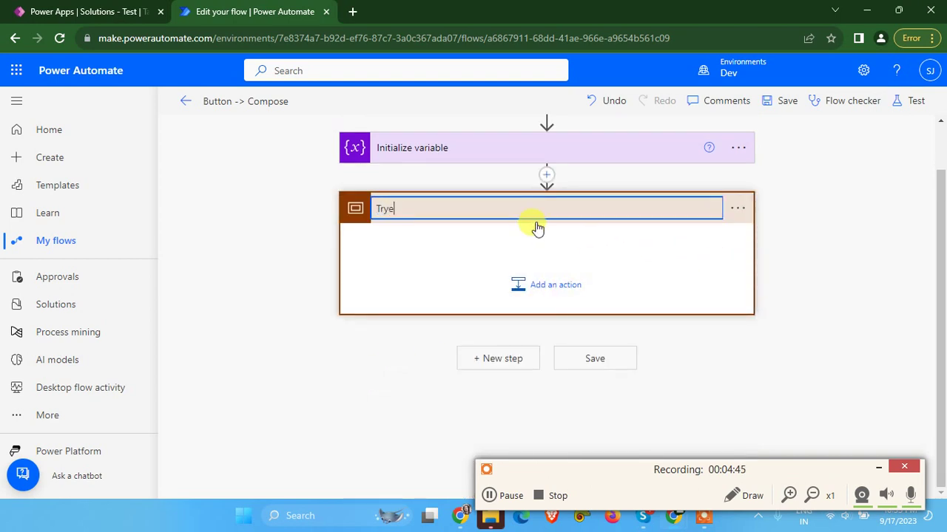
left_click(454, 261)
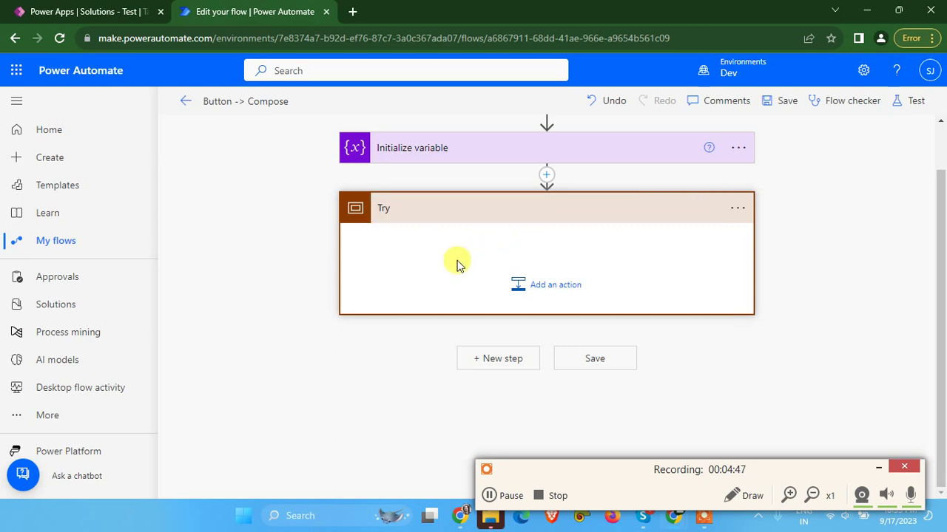
Inside Try, add a Dataverse 'Add a new row' action for the Employees table
left_click(544, 290)
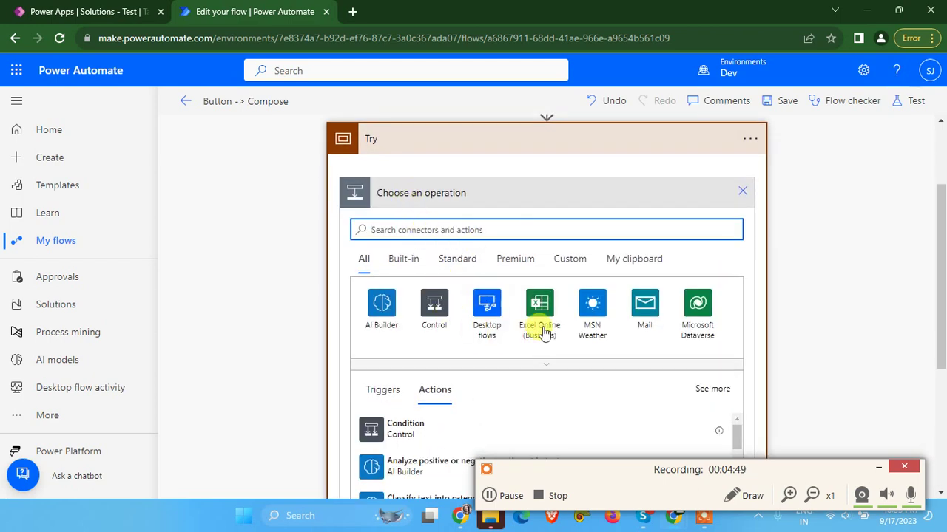
left_click(700, 315)
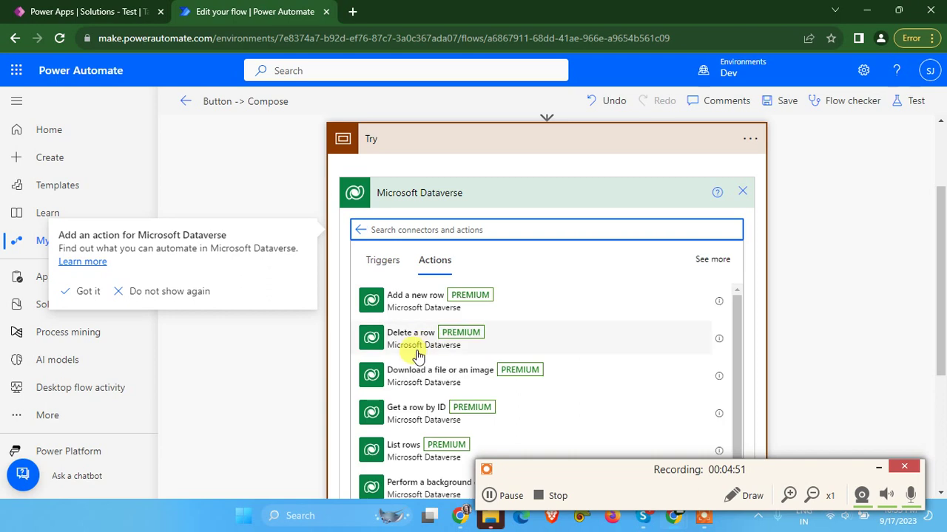
left_click(416, 311)
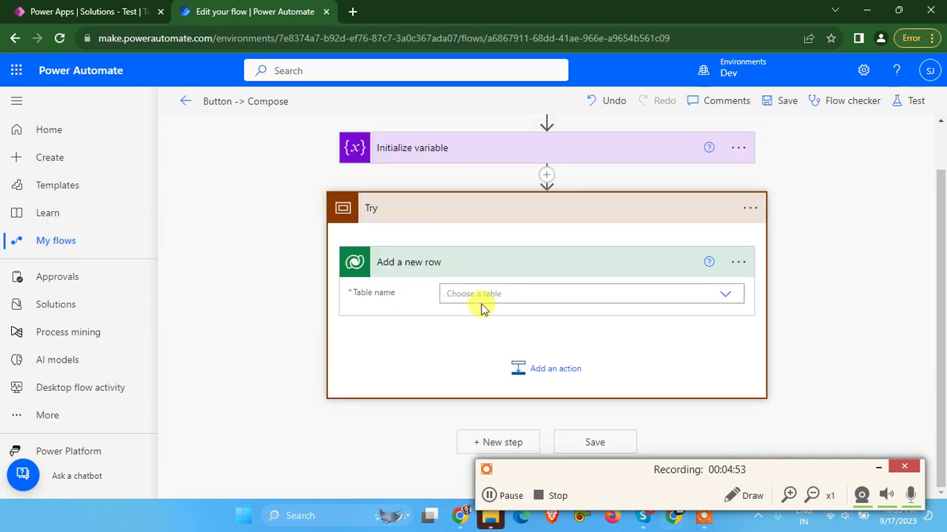
left_click(475, 295)
type("Employee")
left_click(462, 314)
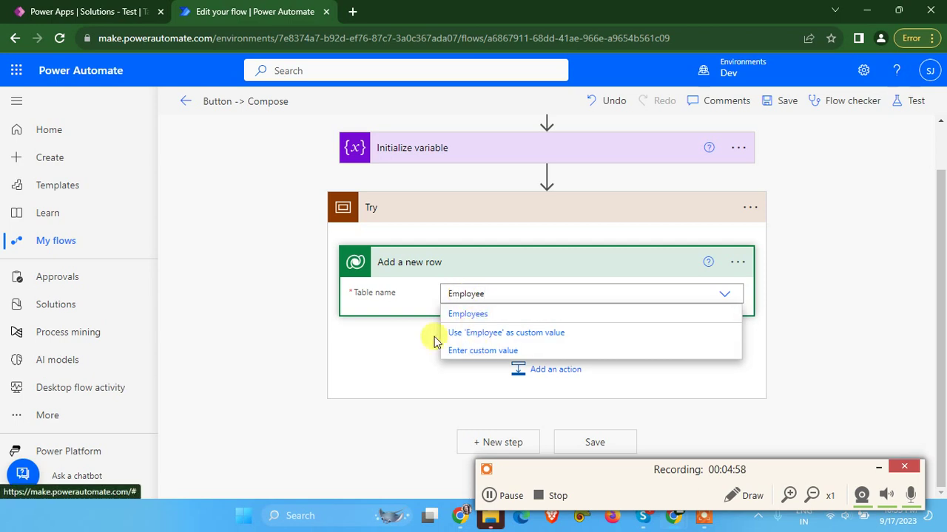
left_click(430, 343)
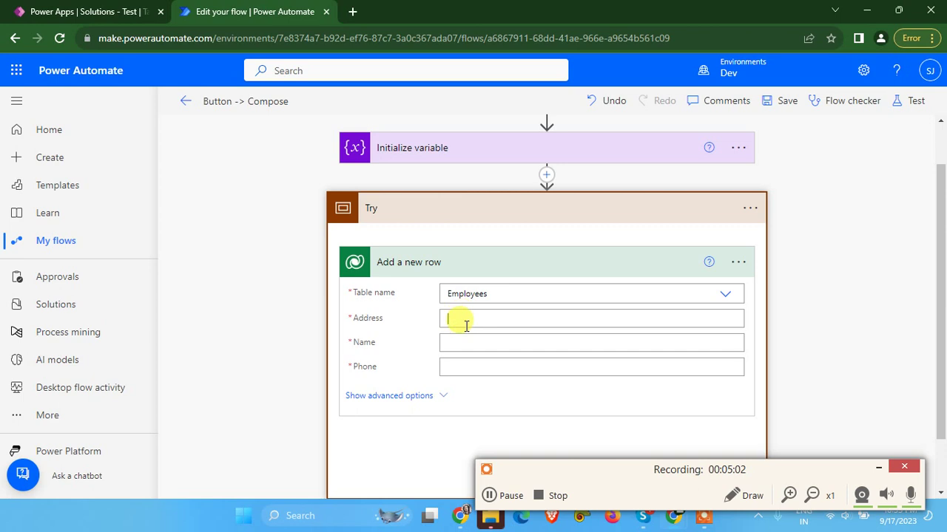
Map the Address column to the trigger's What Is Your Address? input
left_click(451, 319)
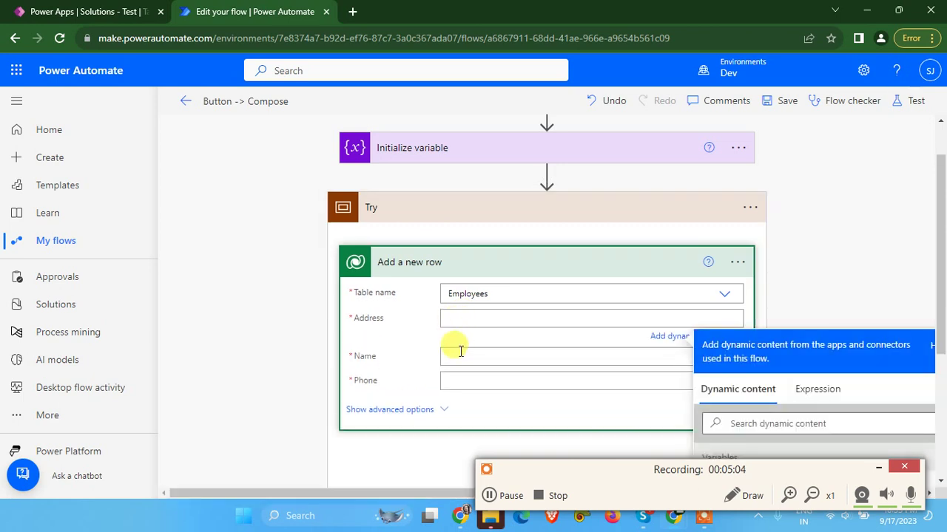
left_click(462, 385)
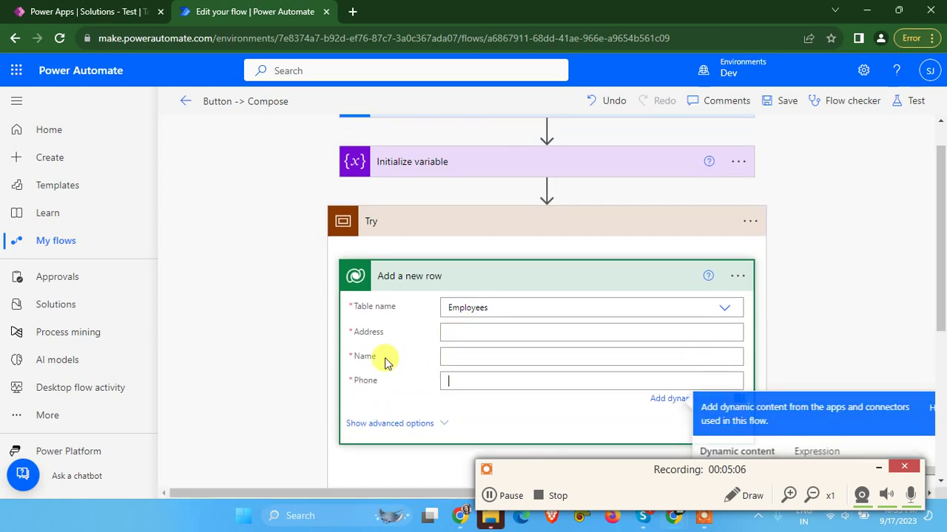
left_click(470, 332)
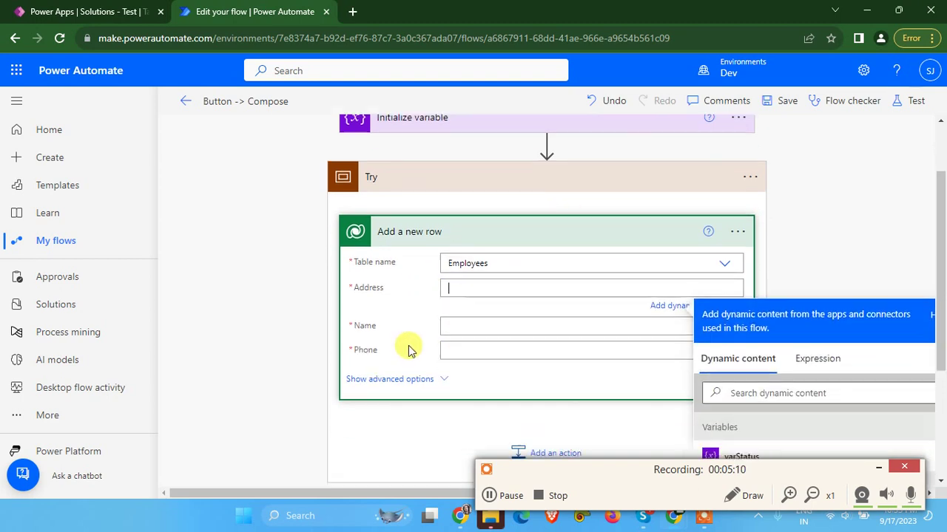
scroll(532, 303, "down", 1)
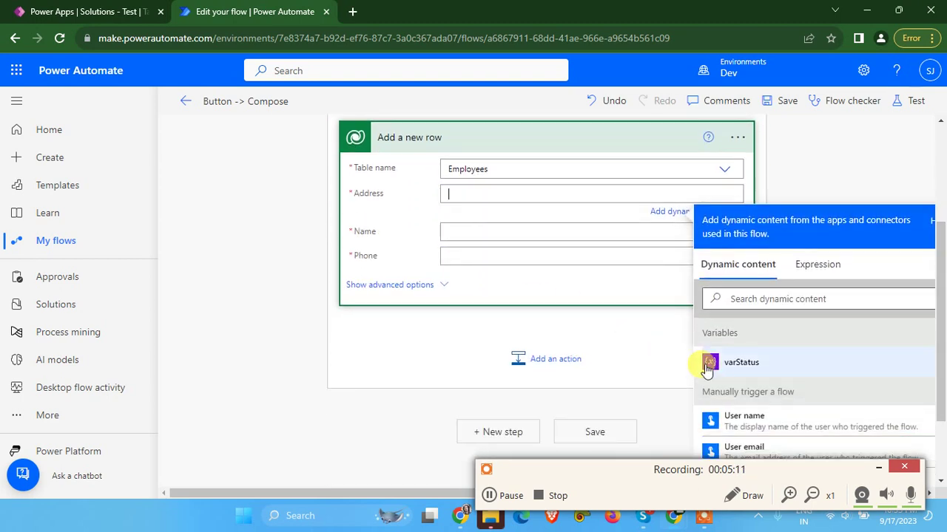
left_click(749, 300)
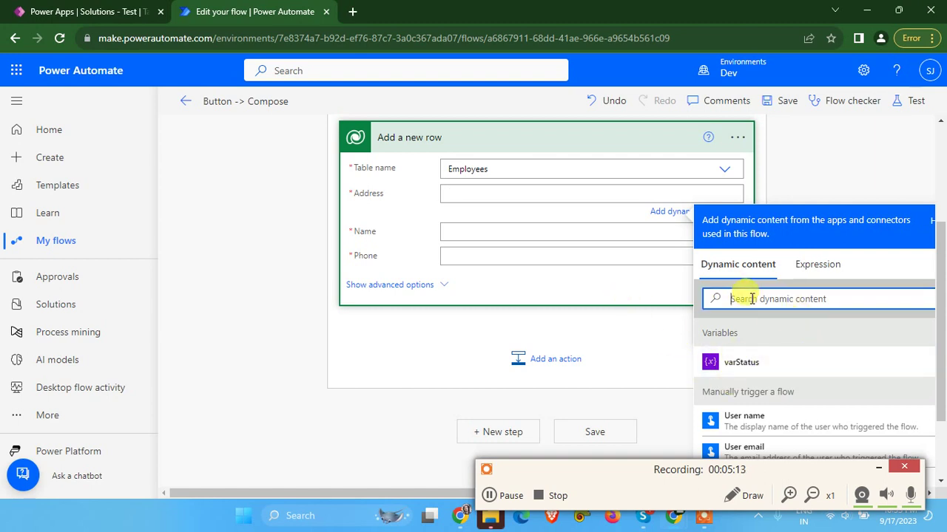
type("add")
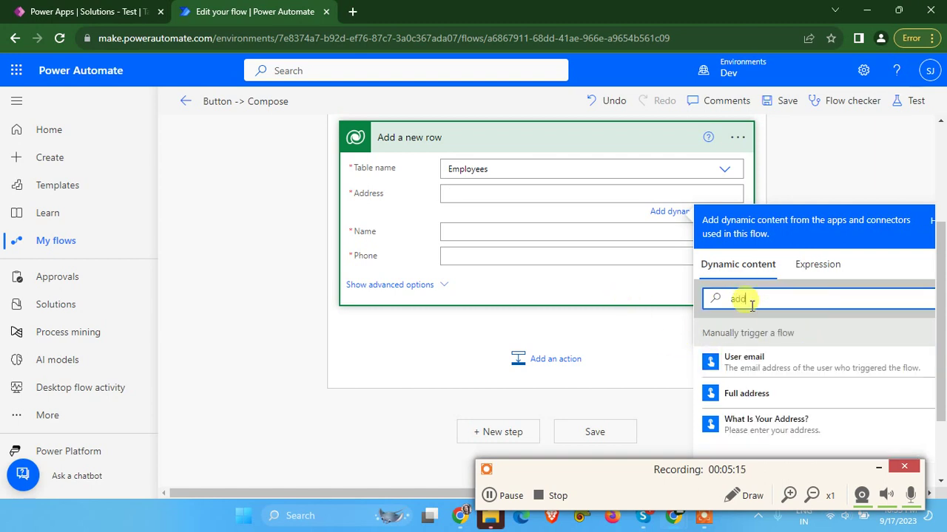
left_click(799, 431)
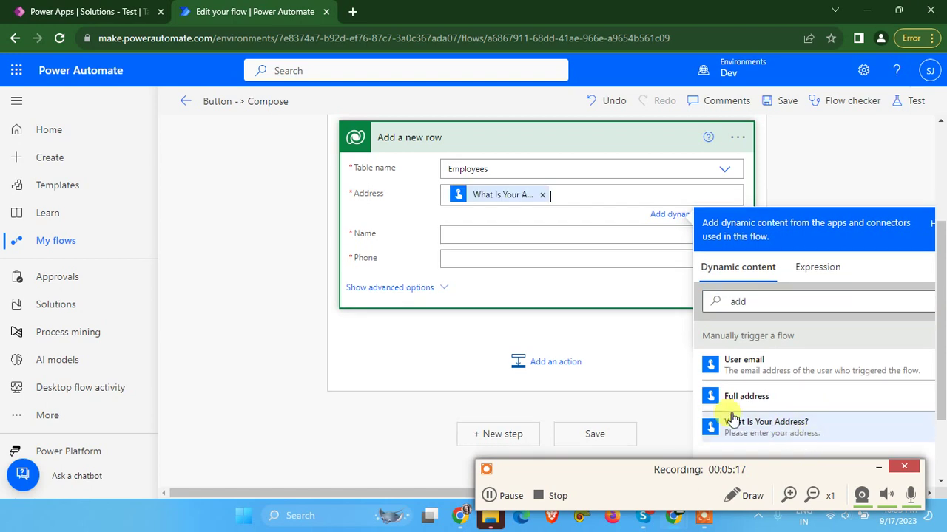
Map the Name column to the trigger's What Is Your Name? input
left_click(473, 237)
left_click(822, 339)
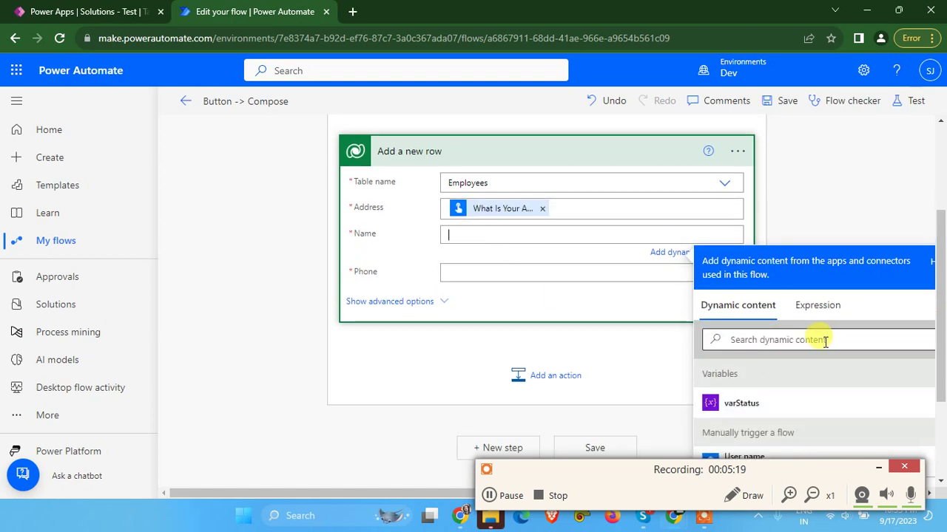
type("nma")
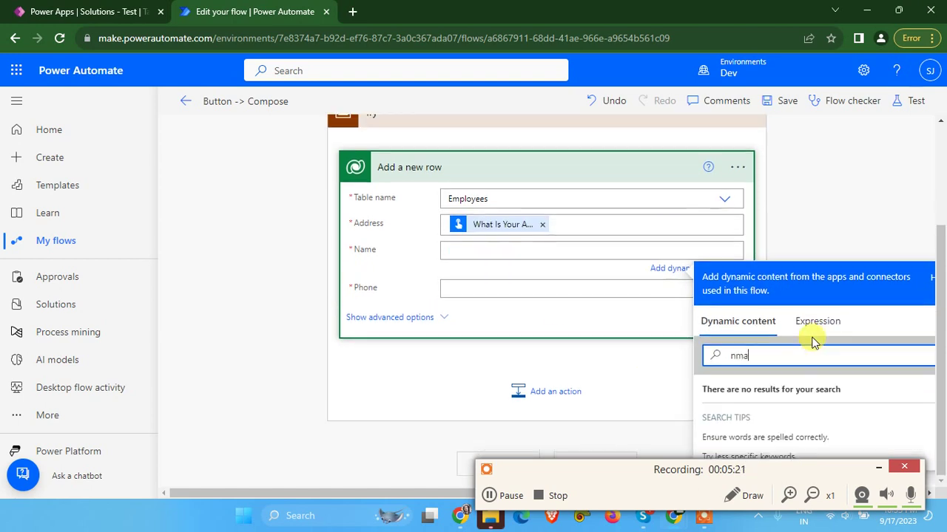
key("BackSpace")
key("BackSpace")
type("ame")
scroll(740, 394, "down", 1)
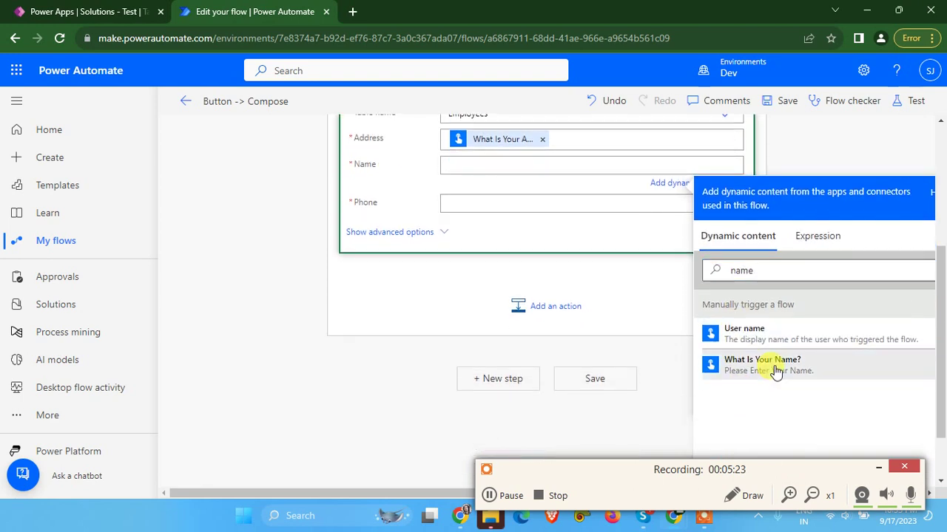
left_click(773, 370)
Map the Phone column to the trigger's What Is Your Phone? input
left_click(449, 207)
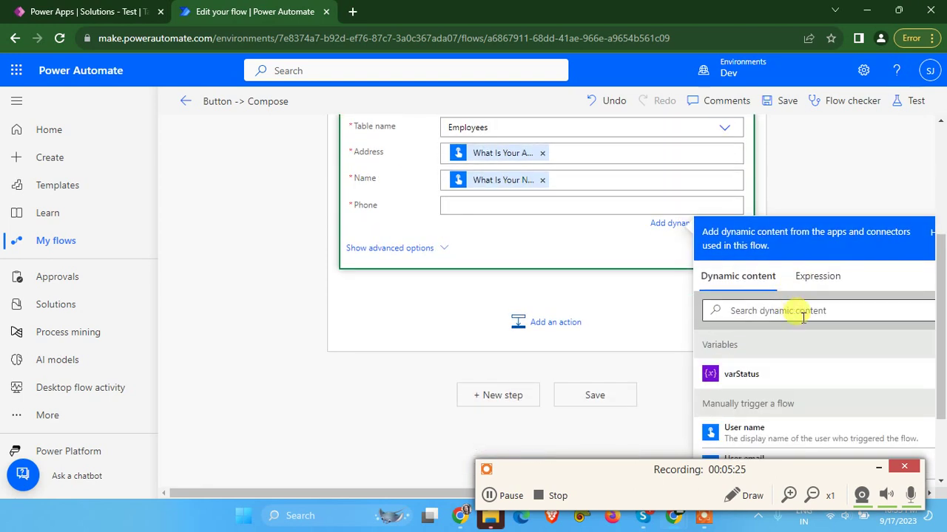
type("pho")
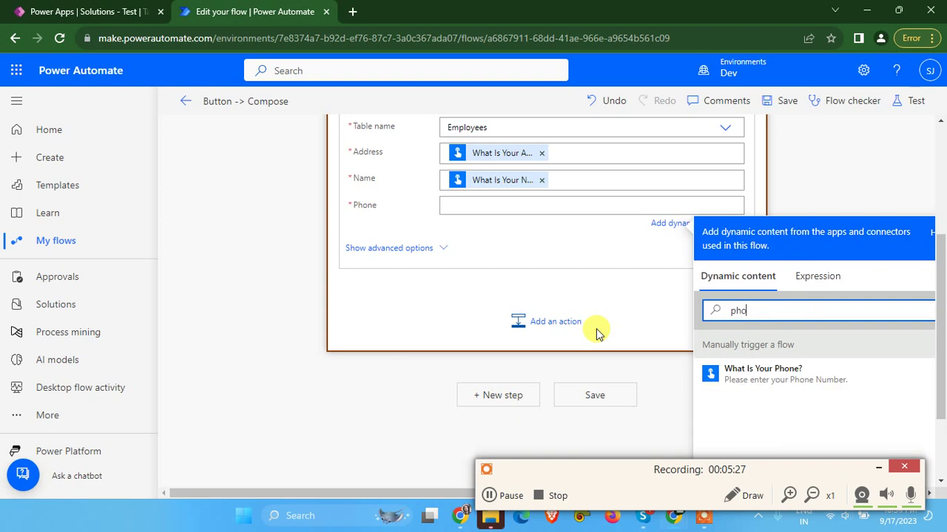
type("ne")
left_click(800, 381)
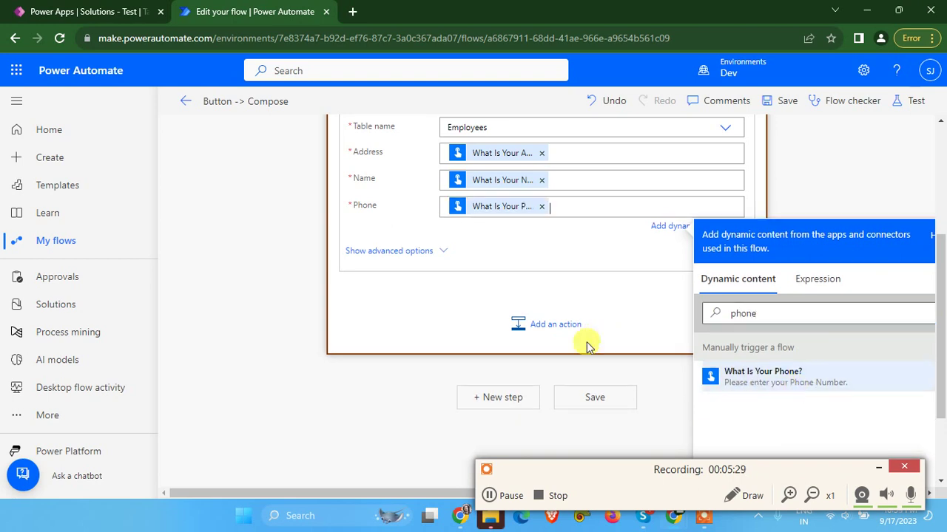
left_click(603, 260)
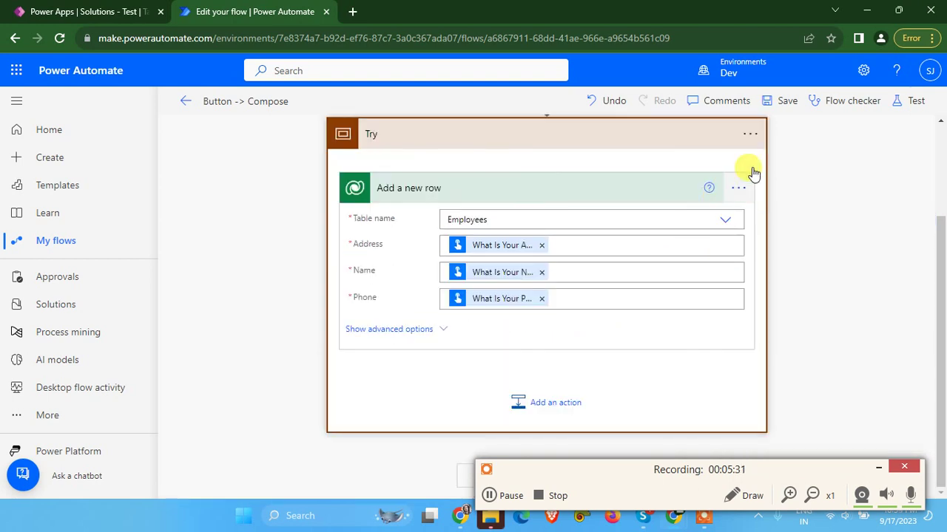
Save the flow and add a Set variable action inside the Try scope
left_click(786, 101)
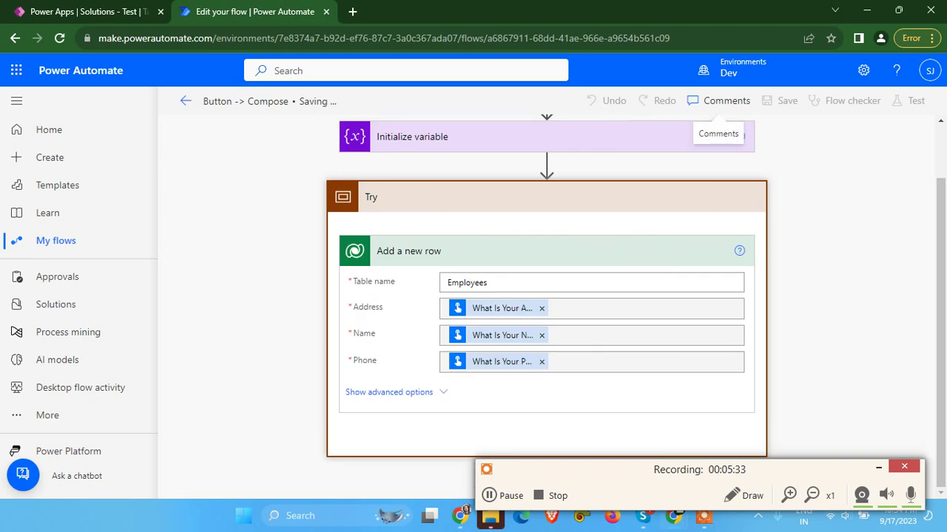
left_click(526, 259)
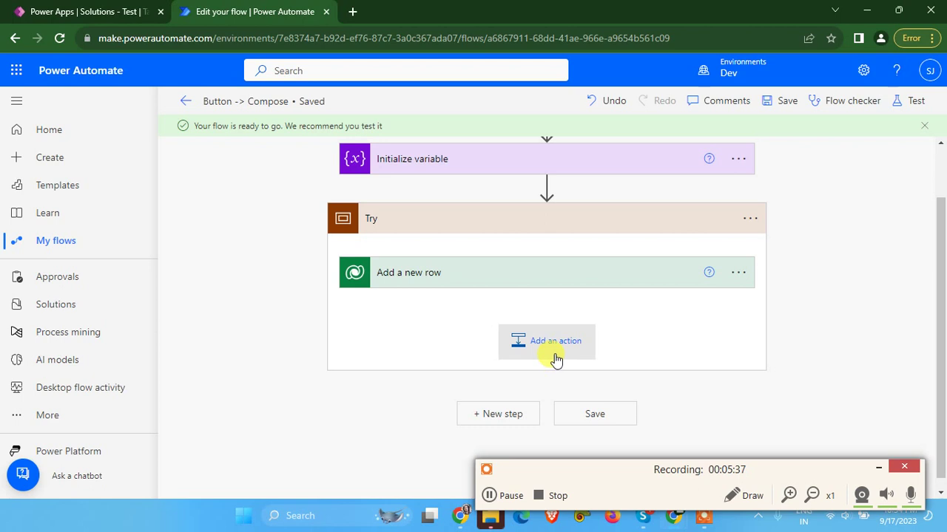
left_click(555, 358)
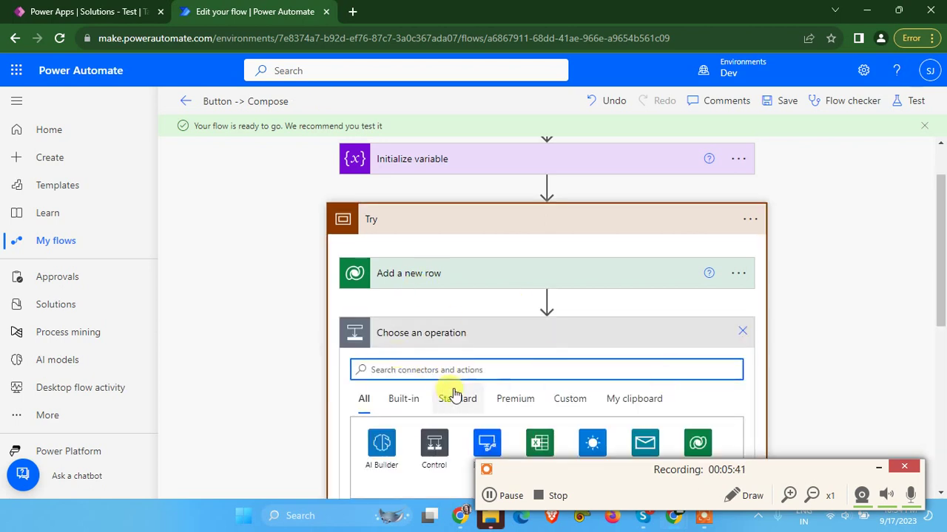
type("set varialbe")
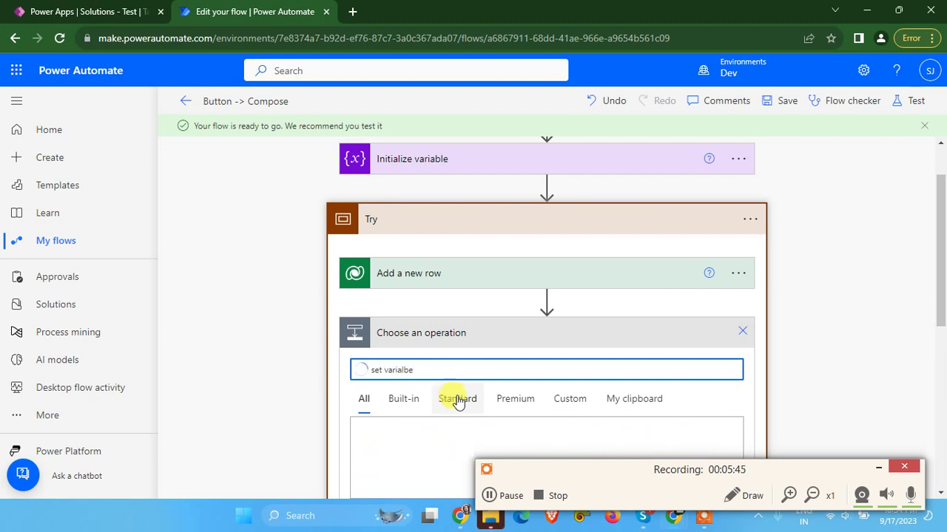
scroll(449, 397, "down", 1)
scroll(447, 357, "down", 2)
left_click(480, 236)
scroll(458, 329, "down", 1)
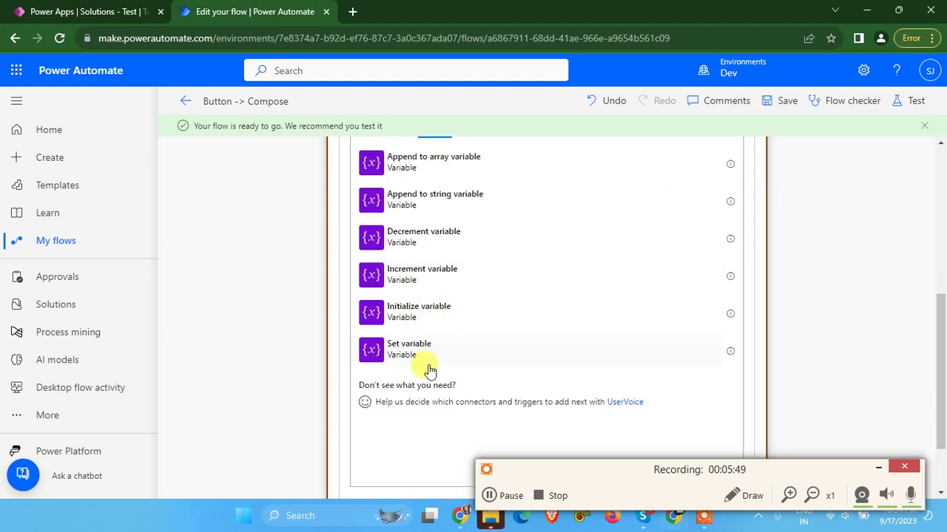
left_click(408, 346)
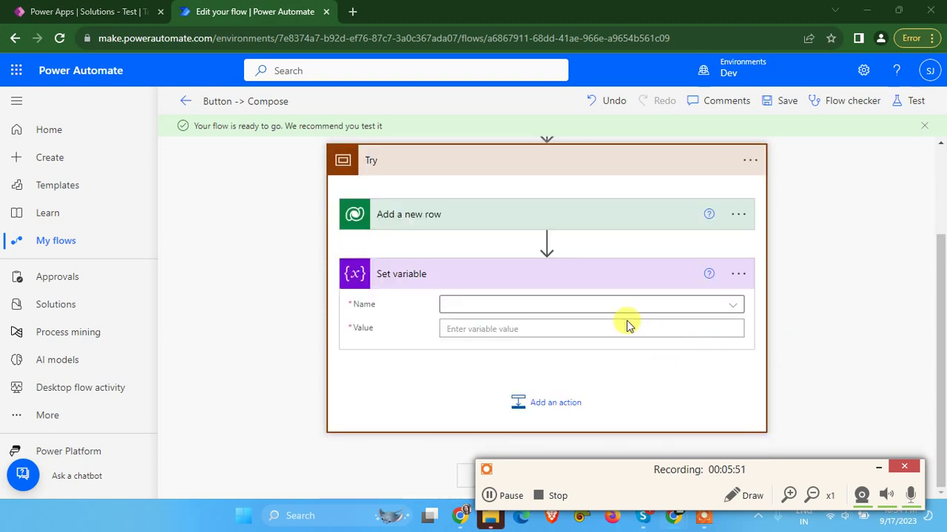
Set varStatus to Success, save the flow, and collapse the Try scope
left_click(514, 309)
left_click(466, 357)
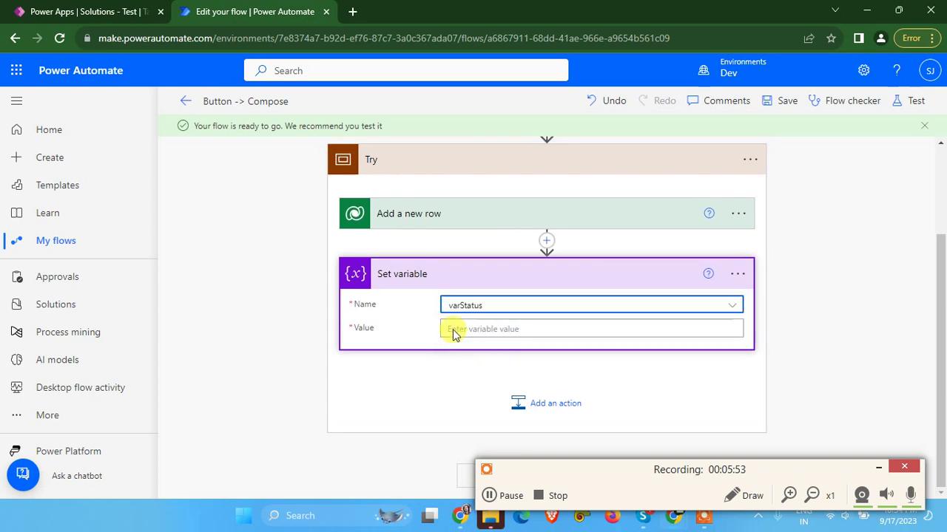
left_click(484, 330)
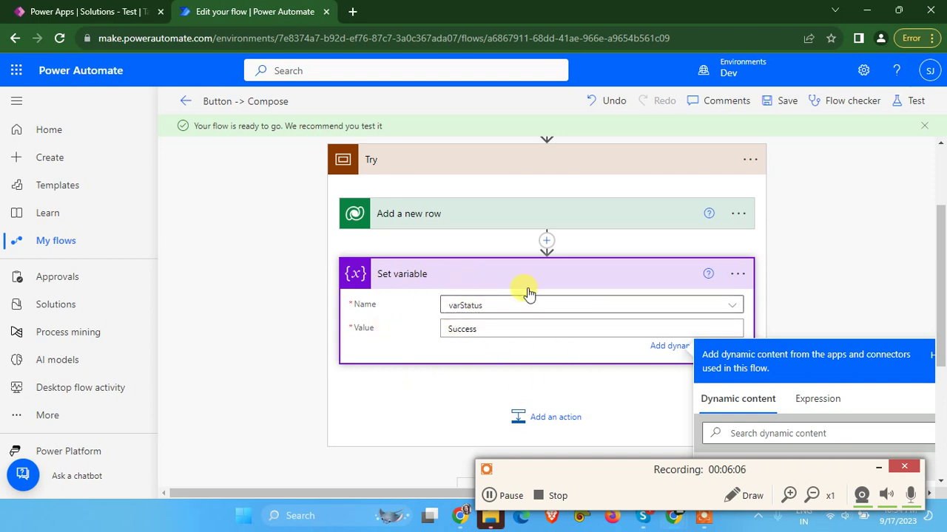
left_click(786, 101)
left_click(465, 326)
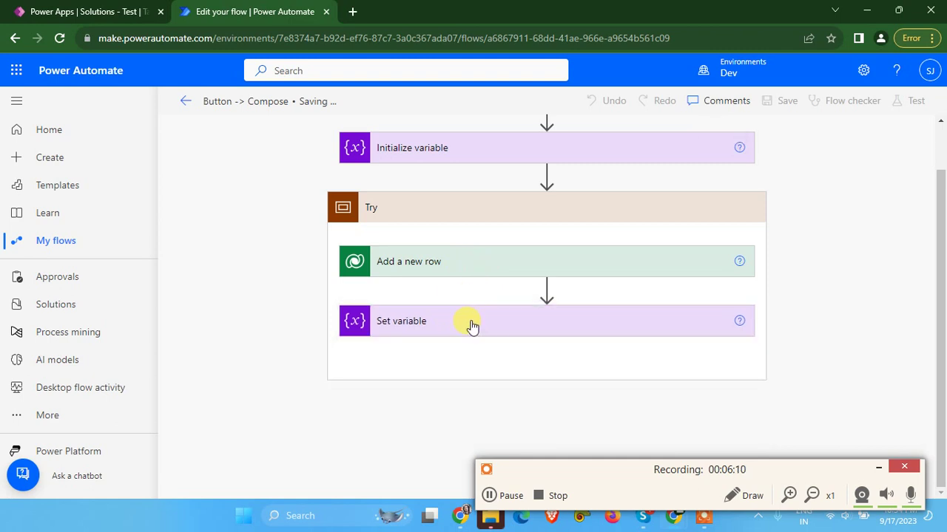
left_click(439, 213)
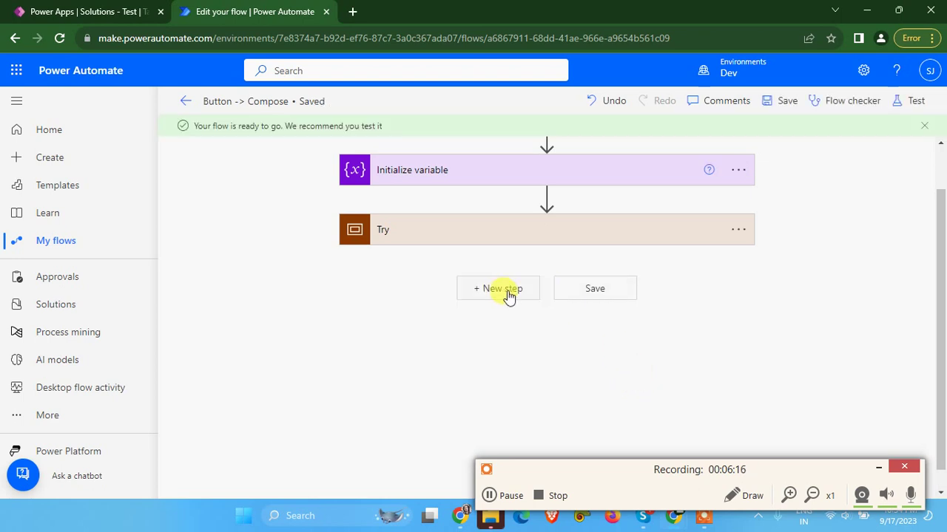
Add a new Scope action below the Try scope
left_click(509, 296)
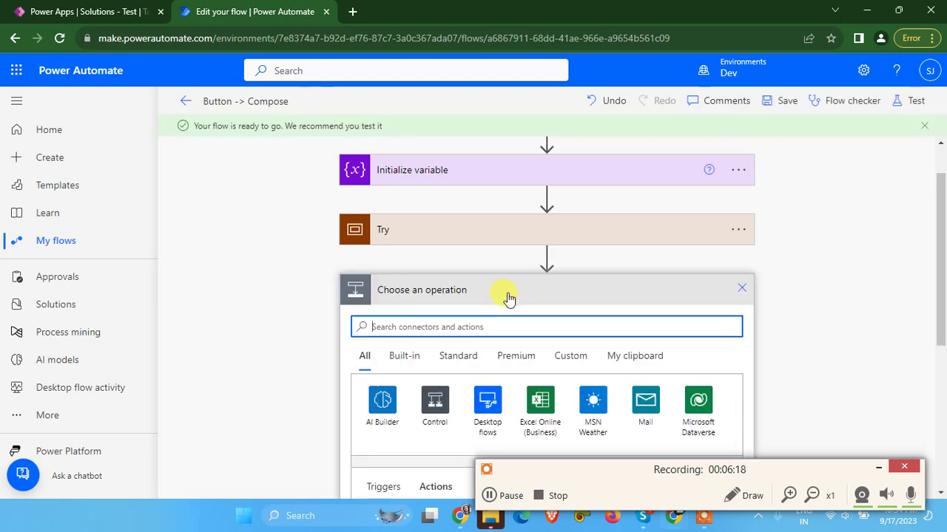
type("s")
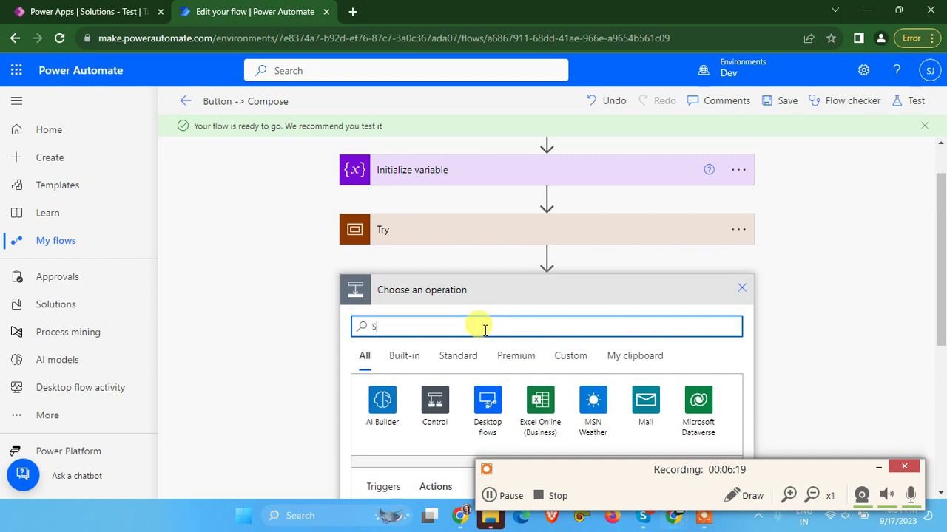
key("BackSpace")
type("scope")
scroll(473, 333, "down", 2)
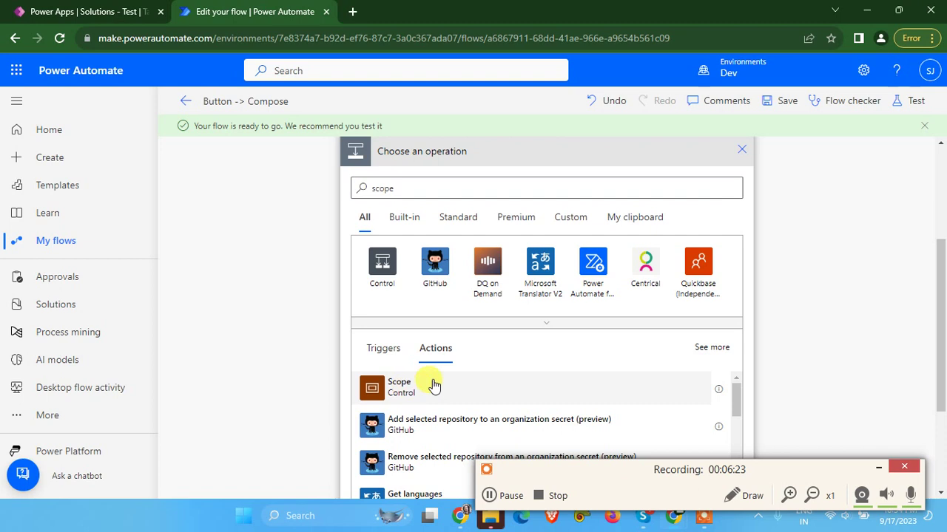
left_click(434, 385)
Rename the new scope to 'Catch'
left_click(737, 268)
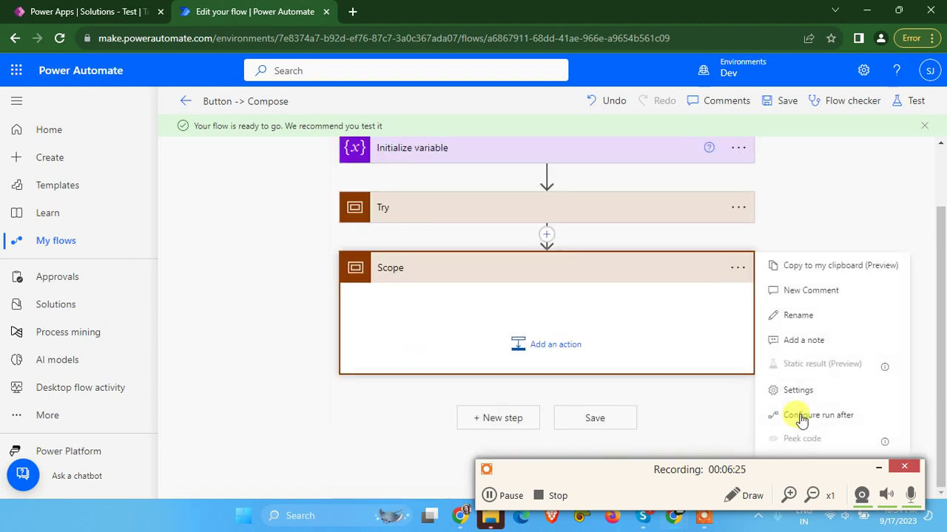
left_click(797, 315)
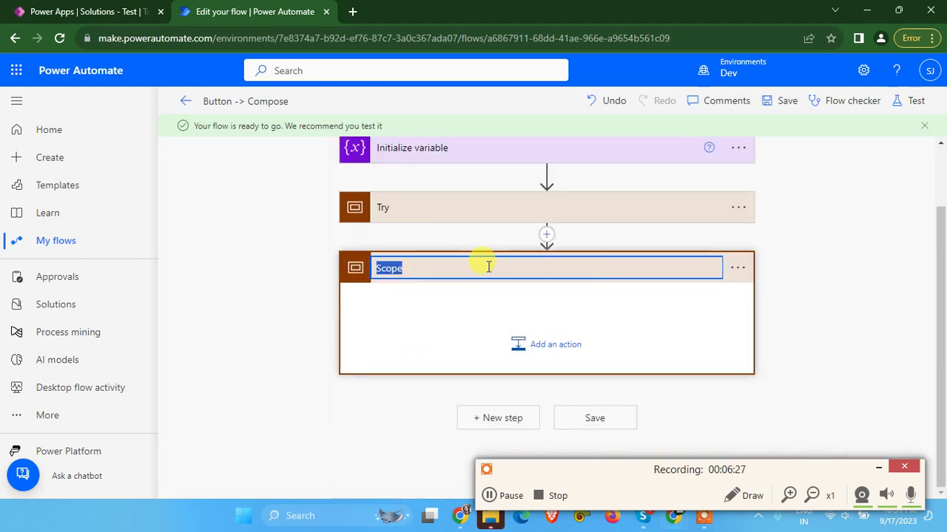
type("Catch")
key("Return")
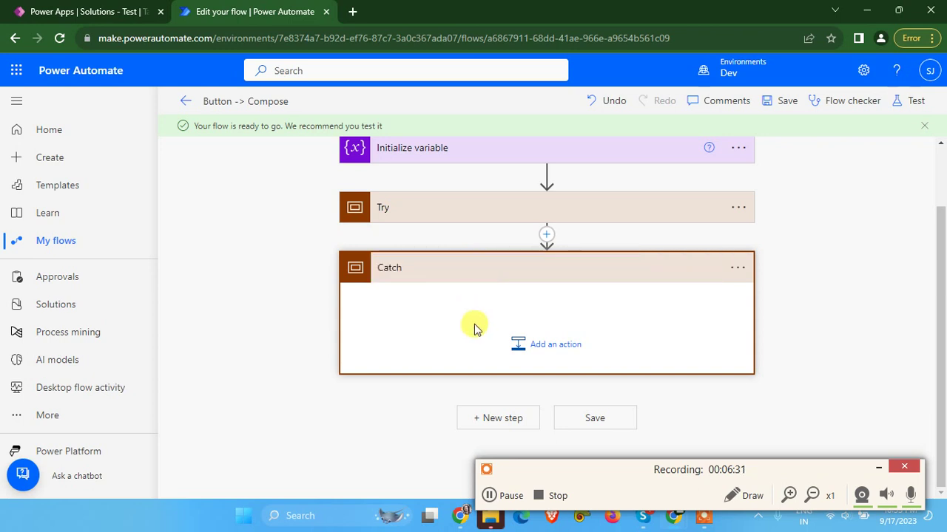
left_click(740, 275)
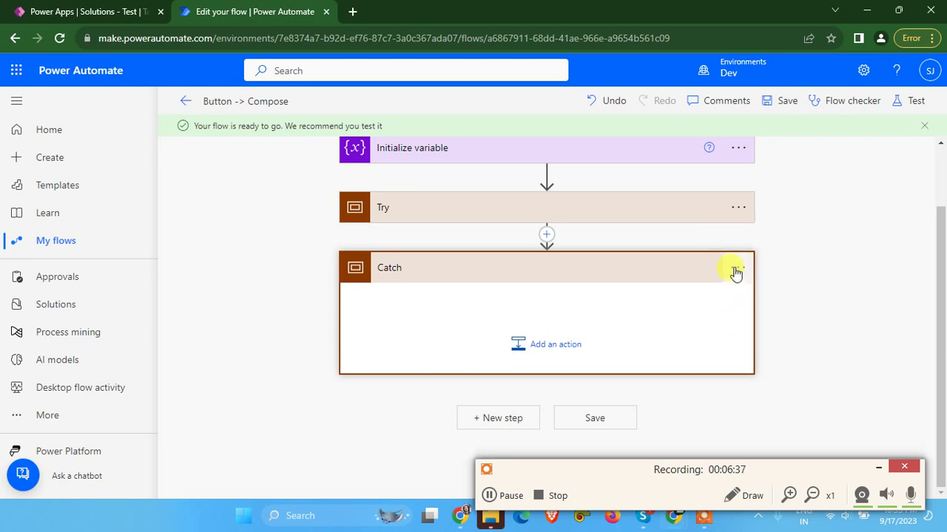
Set Catch to run after Try 'has failed' instead of 'is successful'
left_click(734, 272)
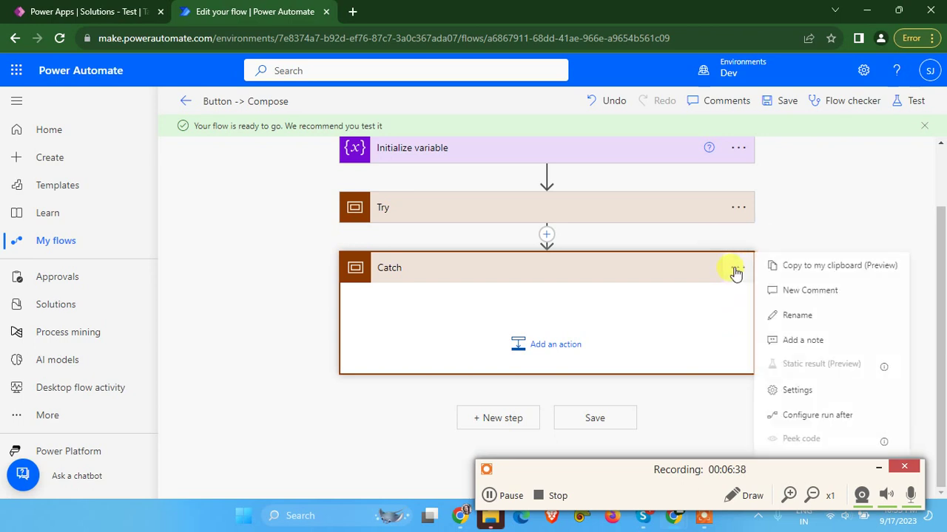
left_click(809, 417)
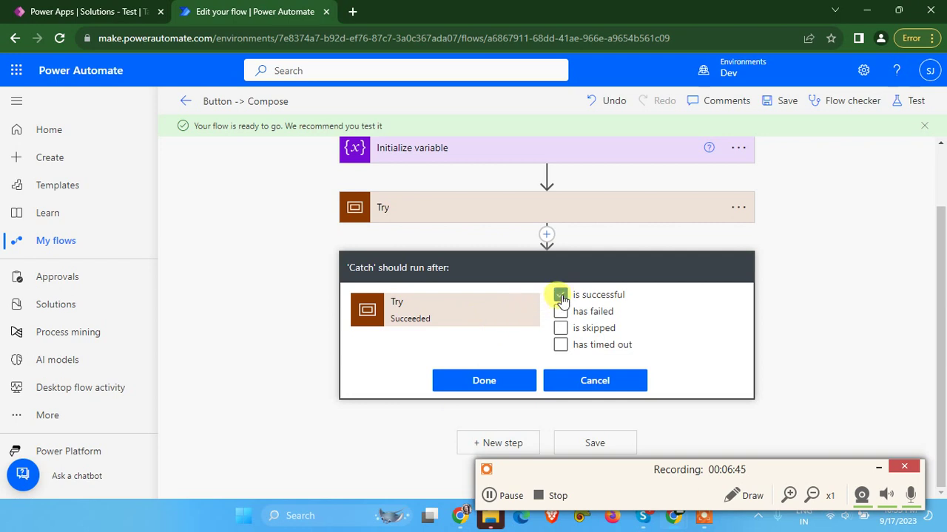
left_click(560, 296)
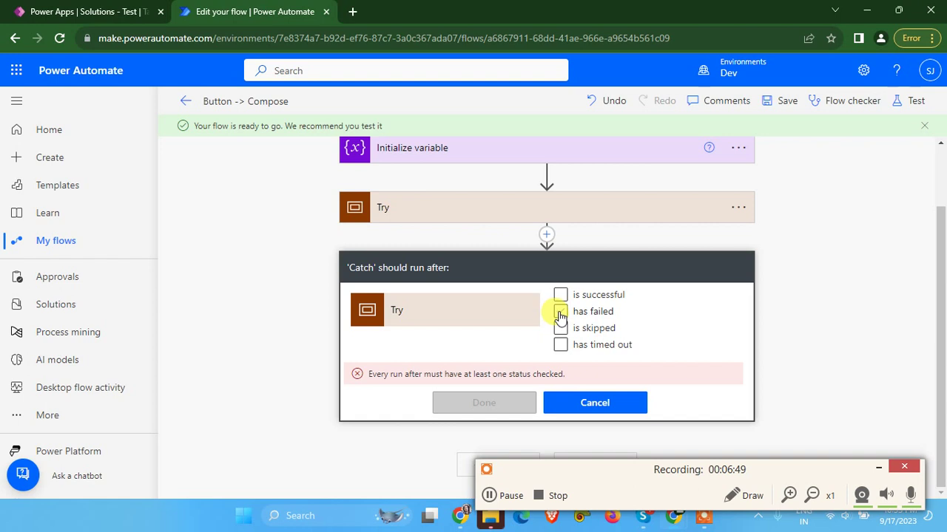
left_click(560, 314)
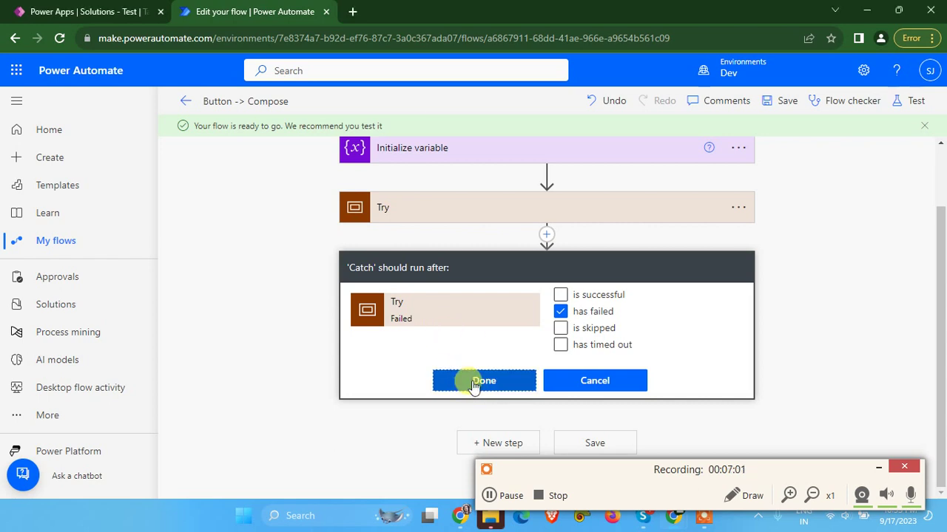
left_click(475, 381)
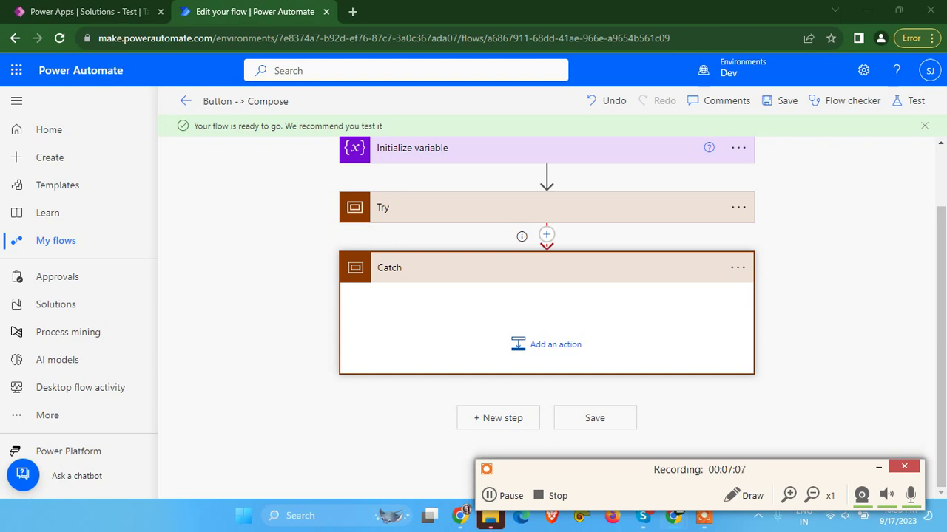
Add a Set variable action inside the Catch scope
left_click(553, 345)
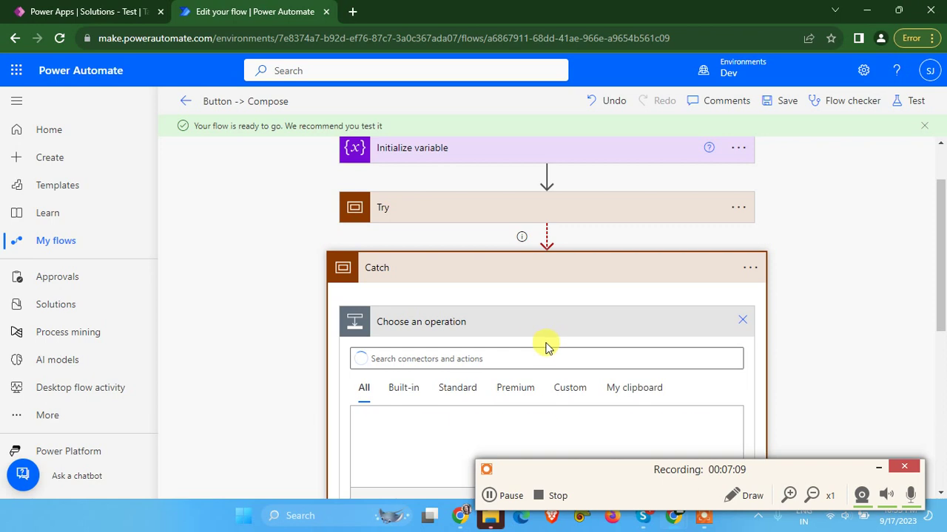
type("Set")
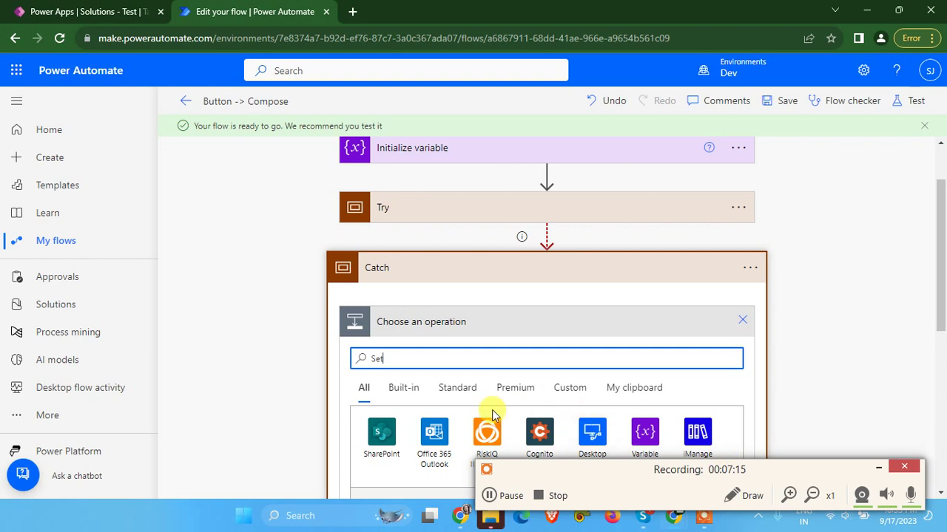
left_click(646, 299)
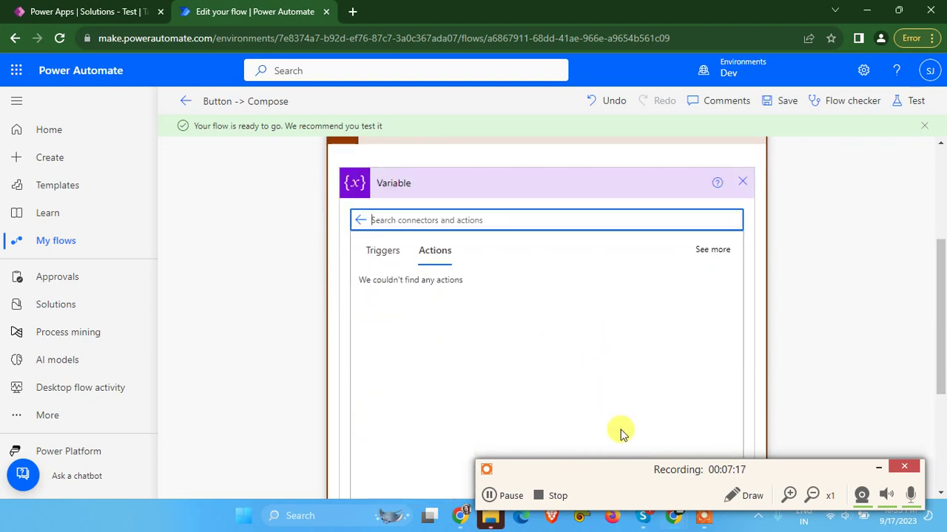
left_click(878, 468)
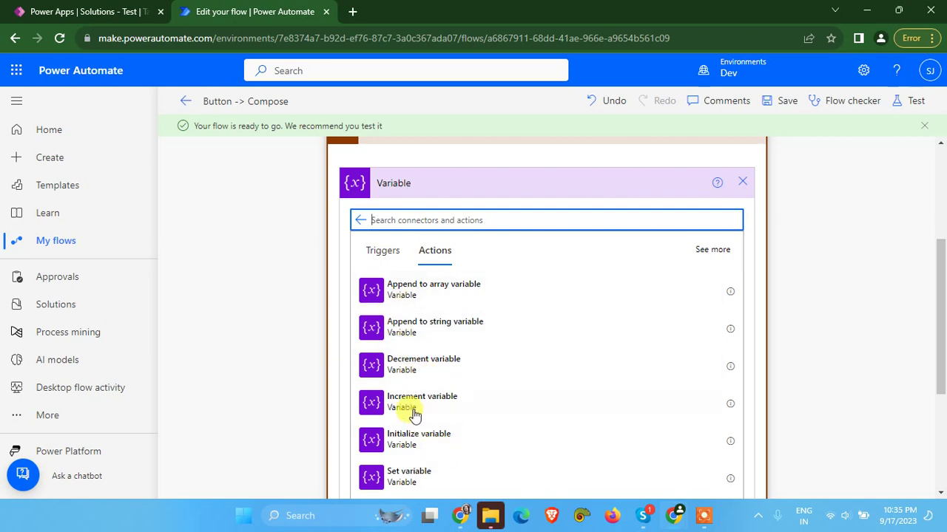
left_click(435, 467)
Set varStatus to Failed, collapse Catch, and save the flow
left_click(488, 305)
left_click(473, 352)
left_click(473, 328)
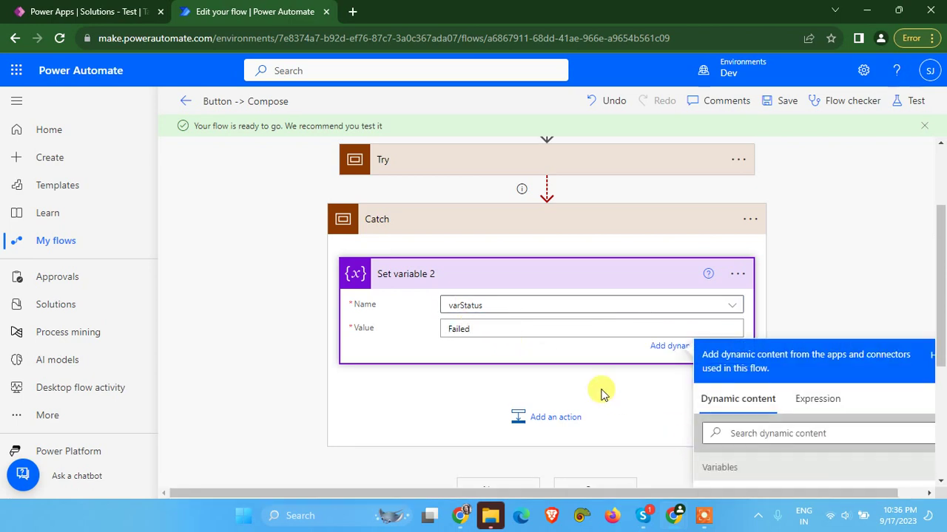
left_click(787, 169)
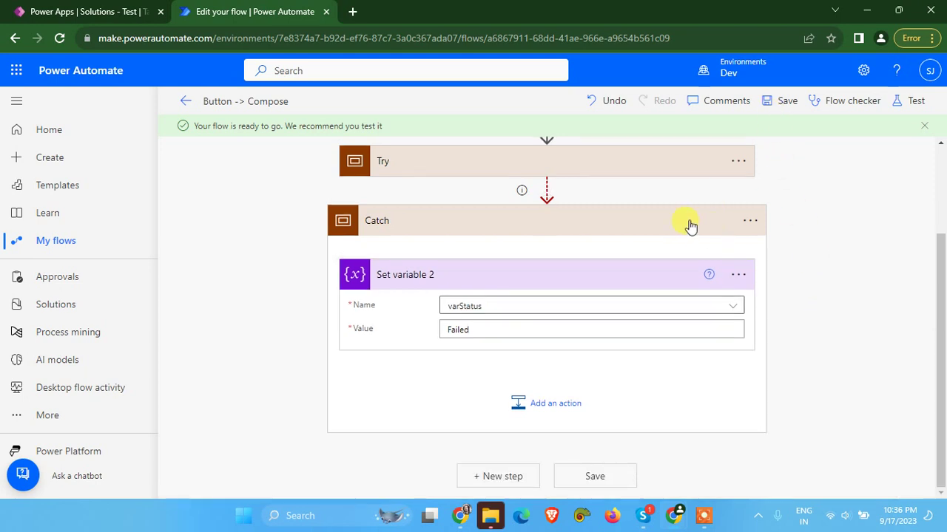
left_click(690, 225)
left_click(784, 100)
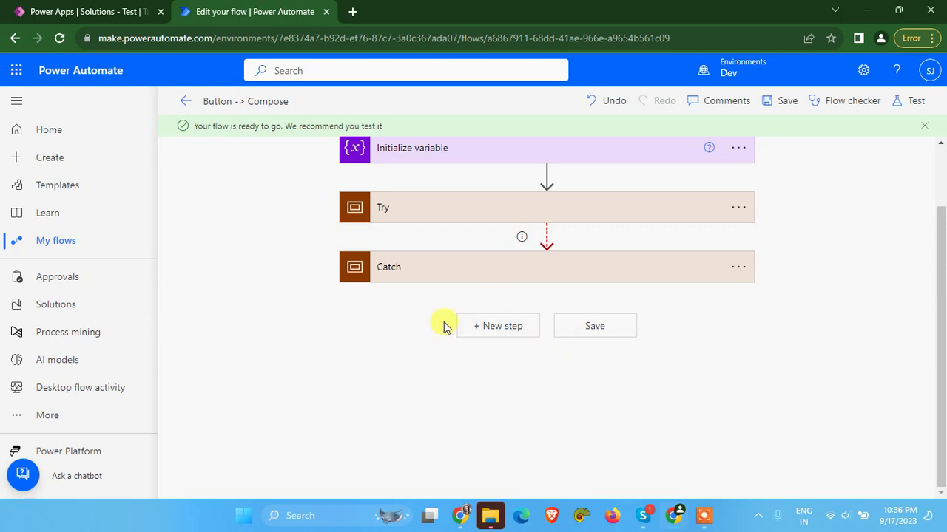
Add a third Scope action beneath the Catch scope
left_click(494, 329)
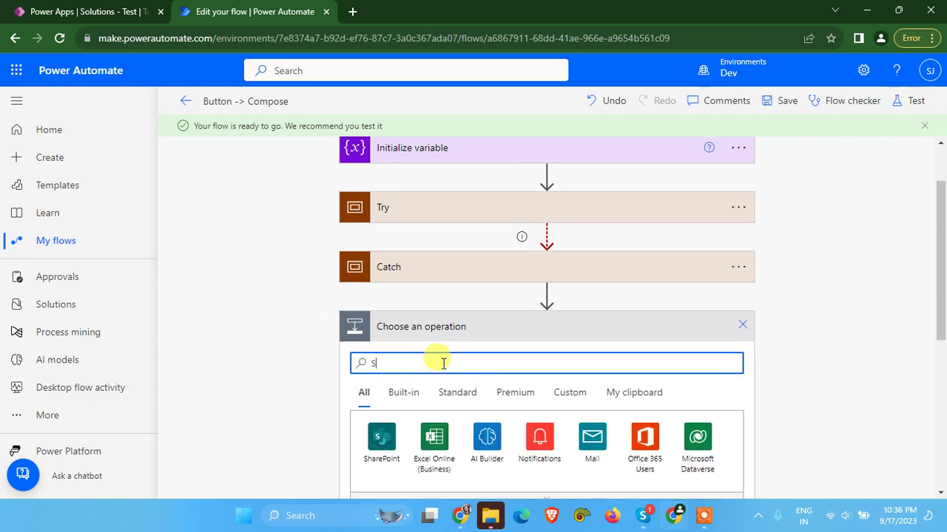
scroll(435, 360, "down", 2)
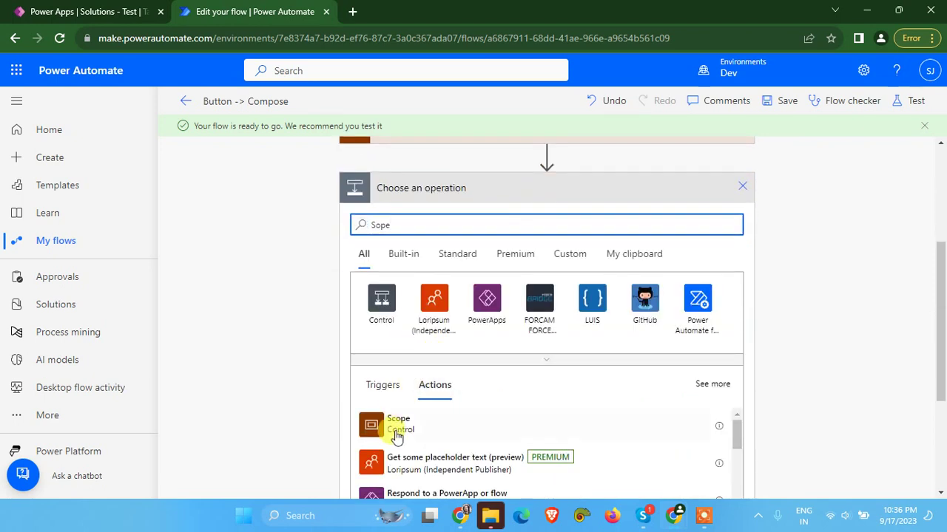
left_click(394, 429)
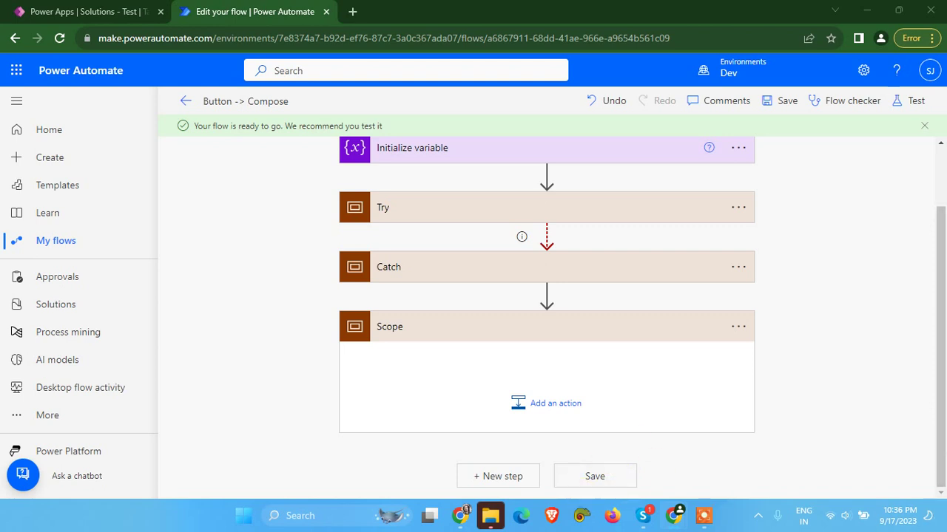
left_click(737, 329)
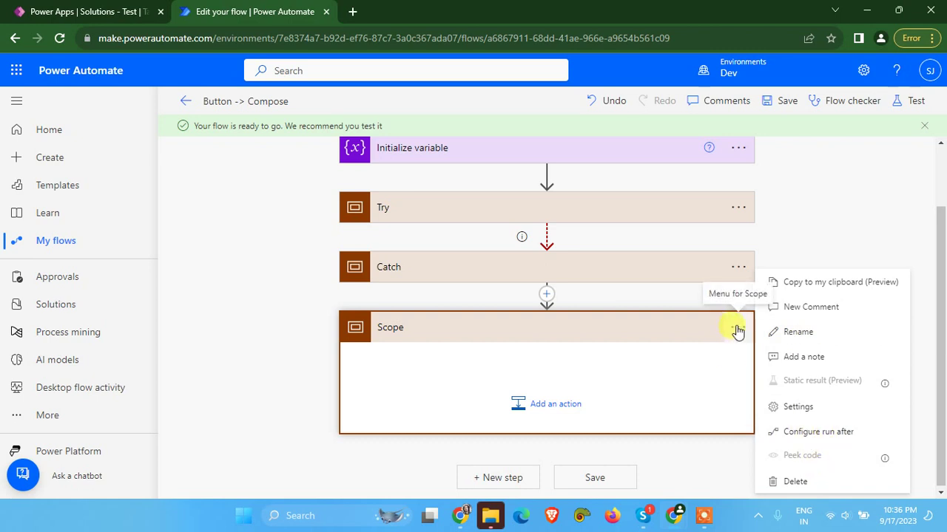
Make the third scope run after Catch is successful or is skipped
left_click(818, 437)
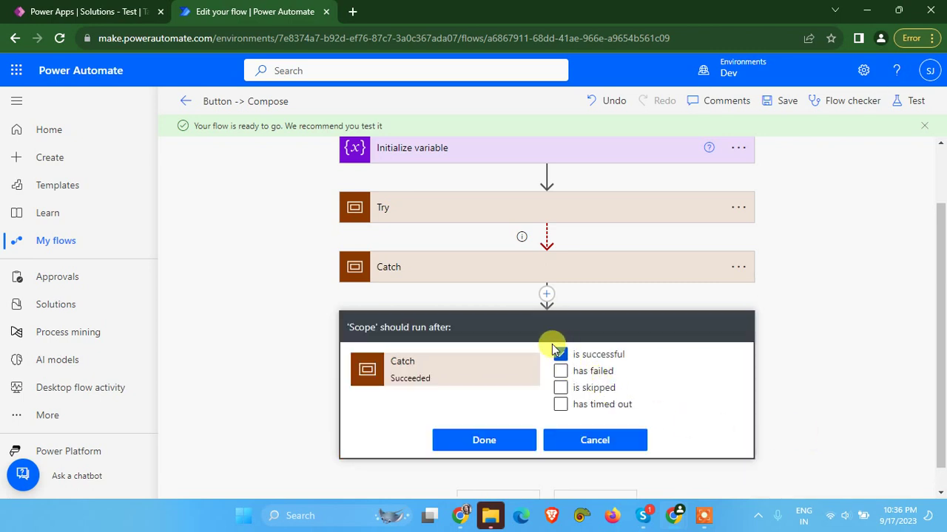
left_click(559, 388)
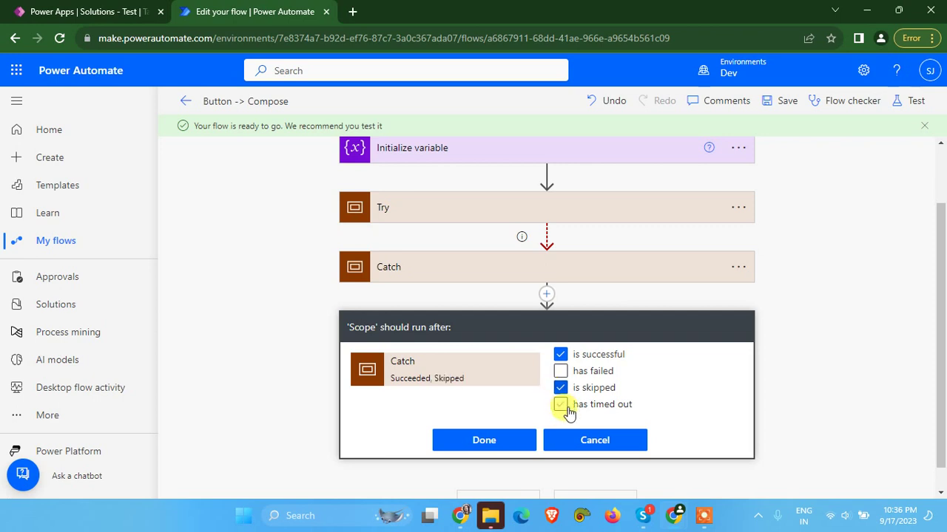
left_click(475, 448)
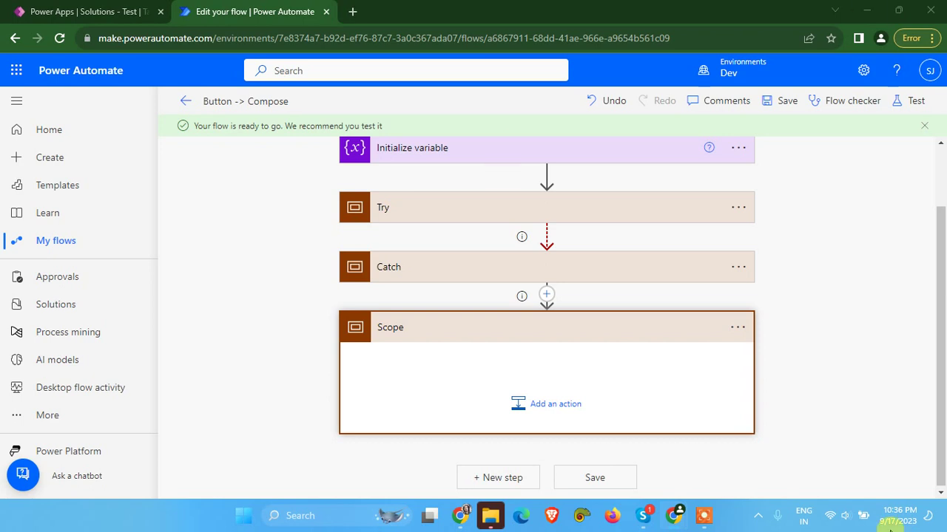
Rename the third scope to 'Finally'
left_click(727, 335)
left_click(727, 334)
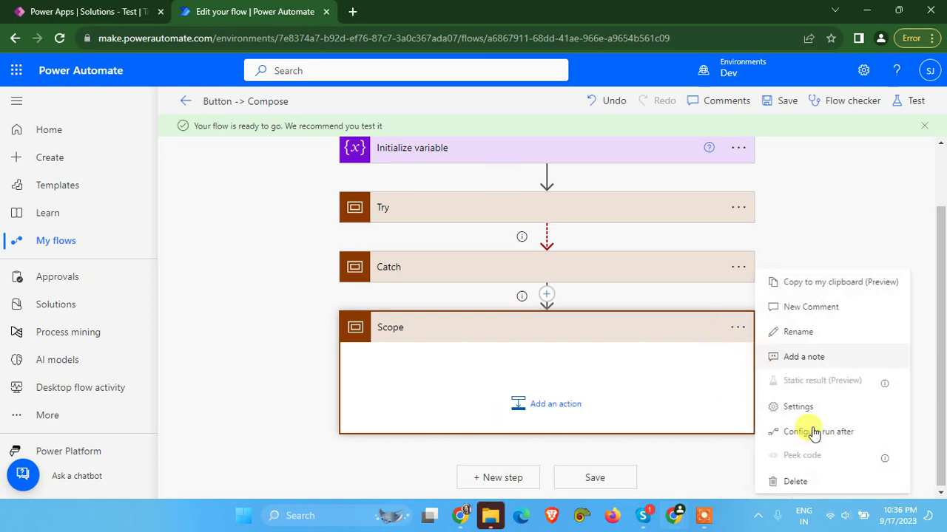
left_click(817, 333)
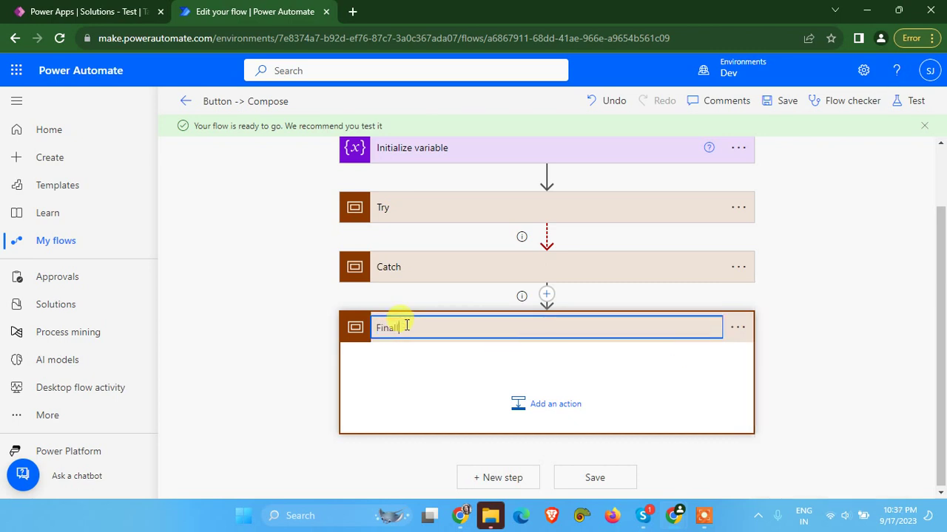
type("Finally")
left_click(423, 368)
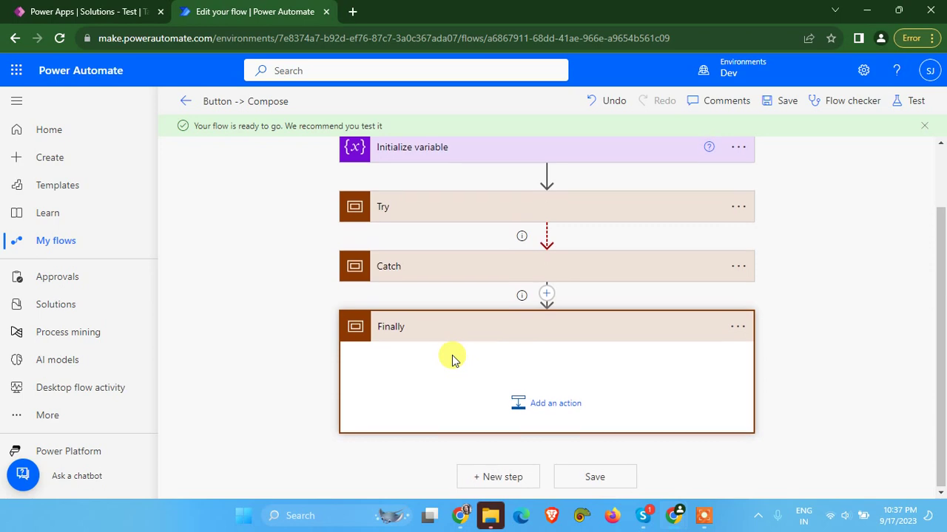
Add a Data Operation Compose action inside the Finally scope
left_click(520, 398)
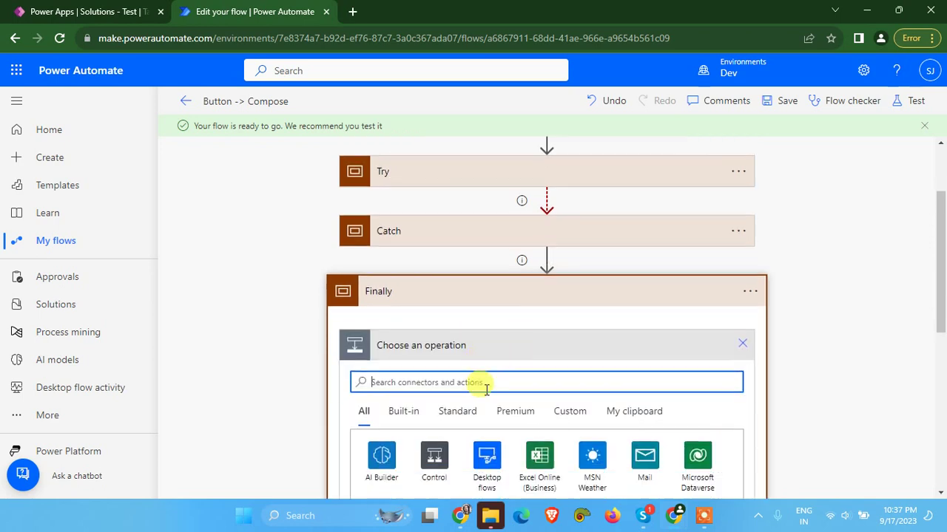
type("Compo")
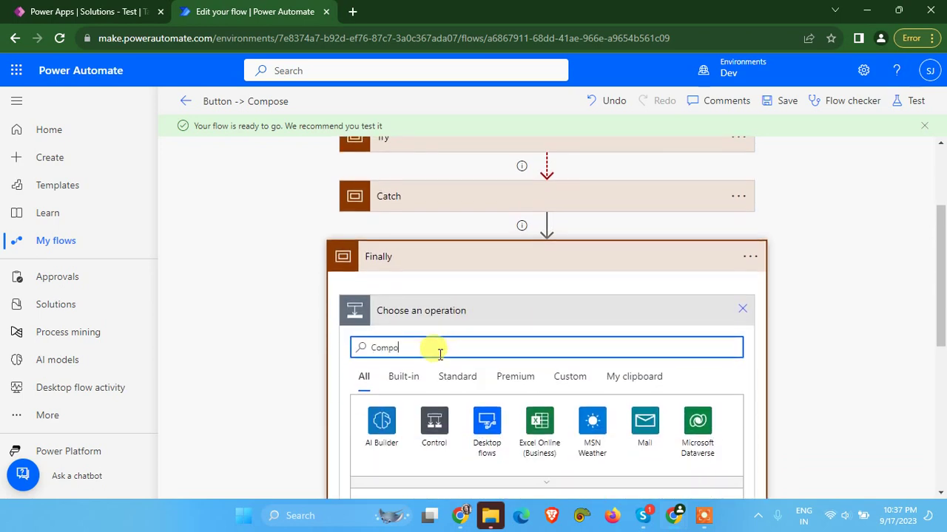
key("BackSpace")
key("BackSpace")
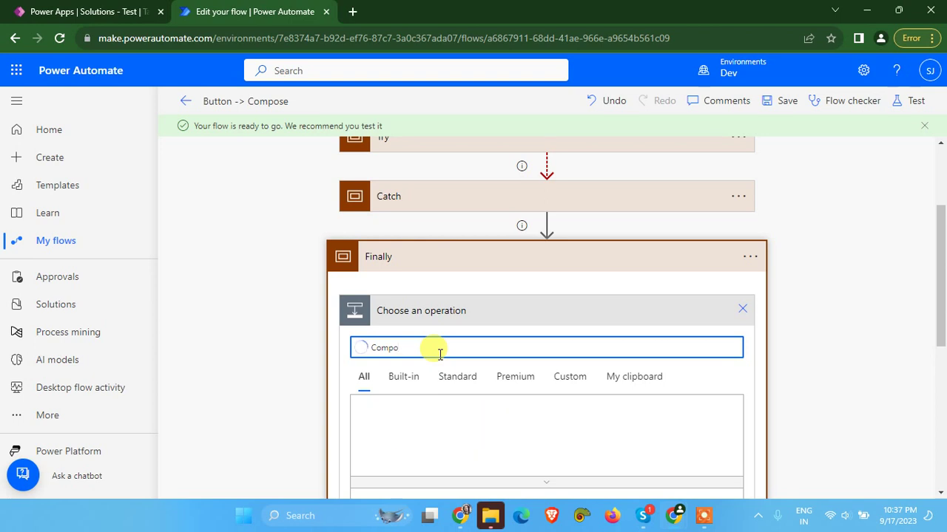
scroll(437, 380, "down", 1)
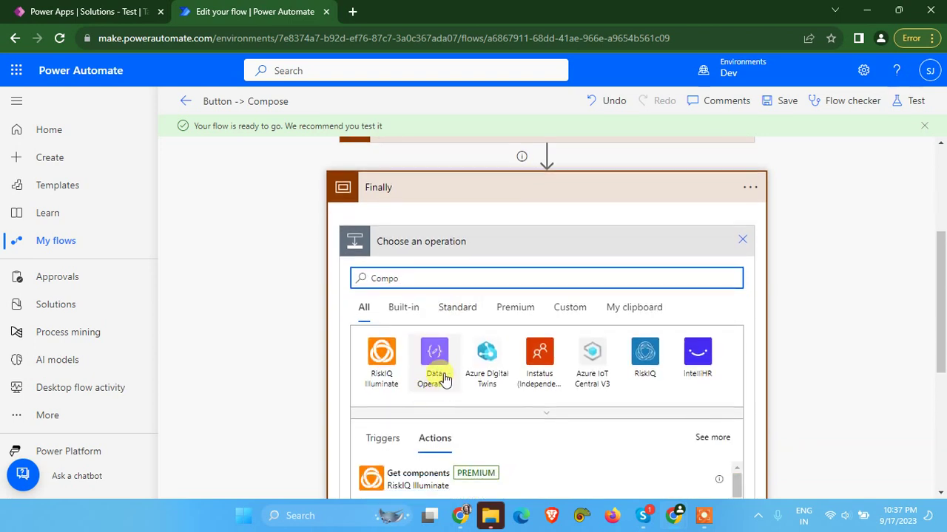
scroll(434, 389, "down", 2)
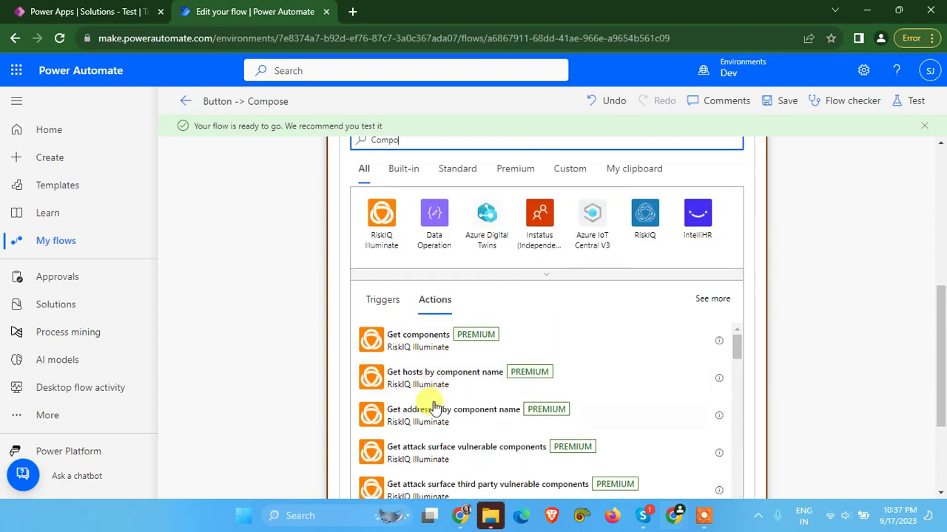
left_click(432, 222)
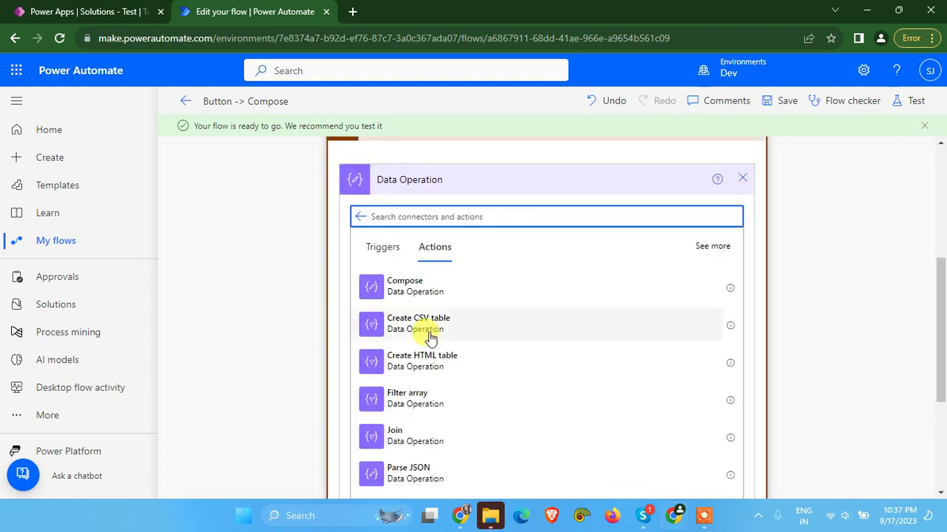
scroll(418, 311, "up", 2)
scroll(422, 349, "down", 1)
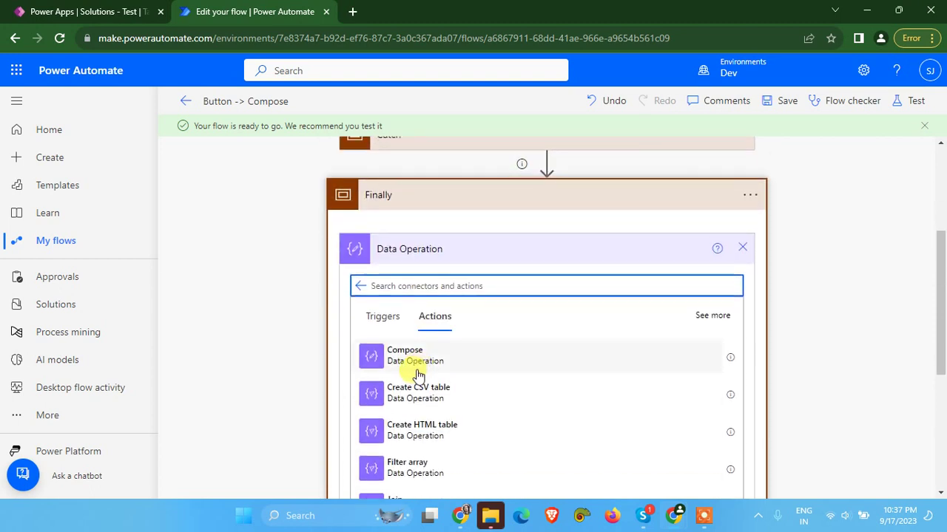
left_click(414, 366)
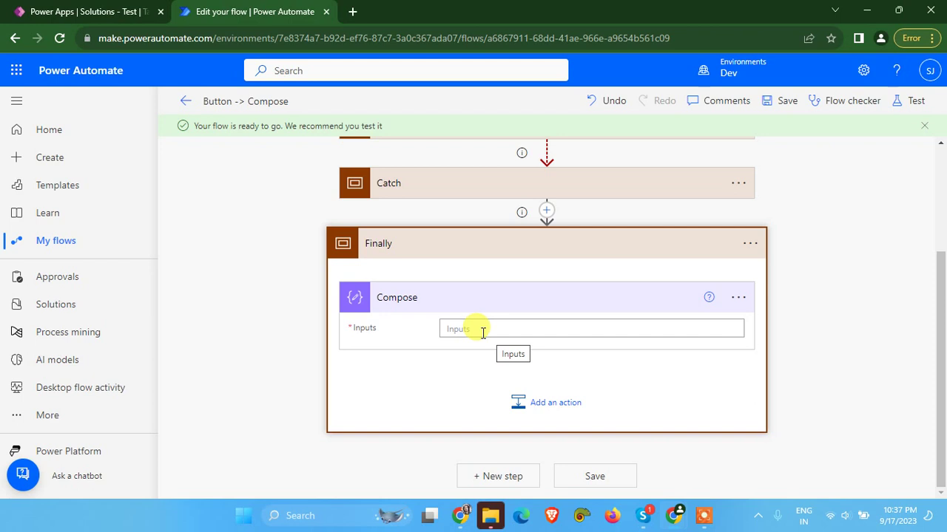
Set the Compose Inputs to 'Status of this Record is - ' followed by varStatus
left_click(482, 333)
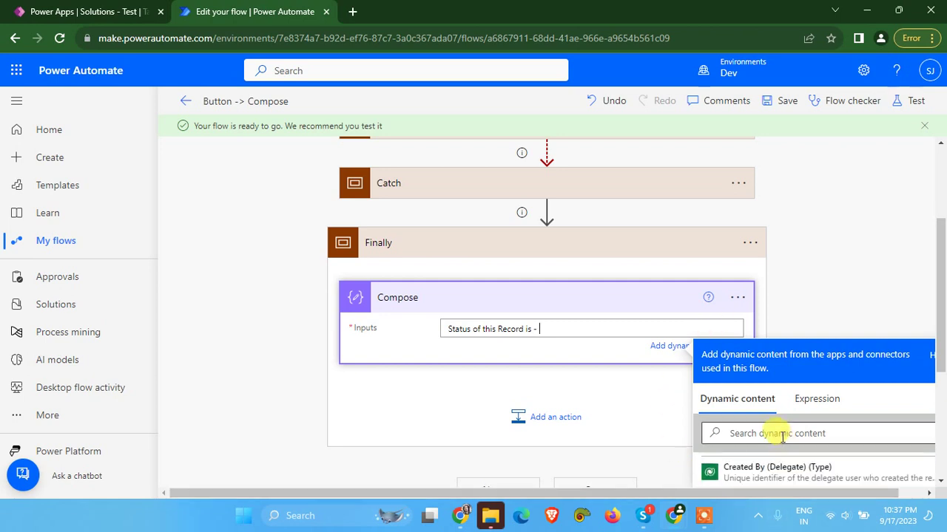
scroll(773, 431, "up", 1)
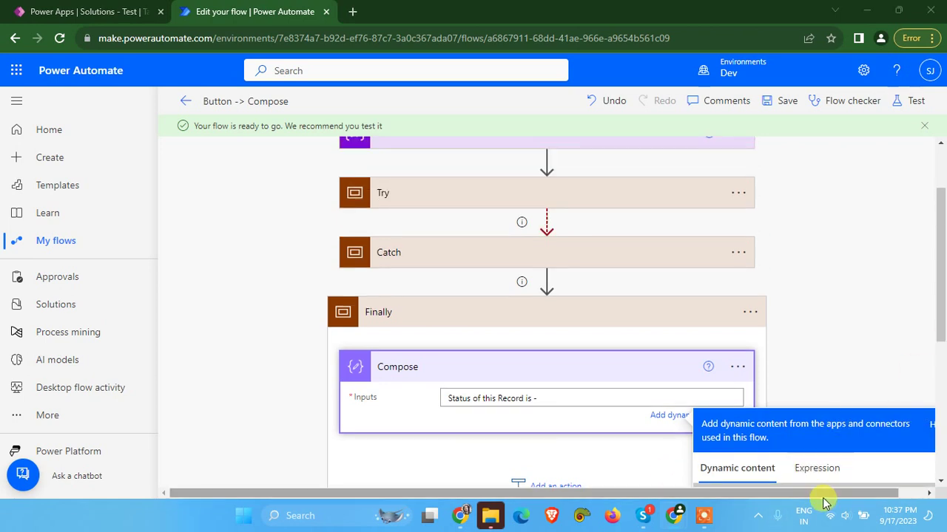
left_click_drag(824, 493, 905, 414)
scroll(943, 310, "down", 3)
scroll(792, 374, "up", 3)
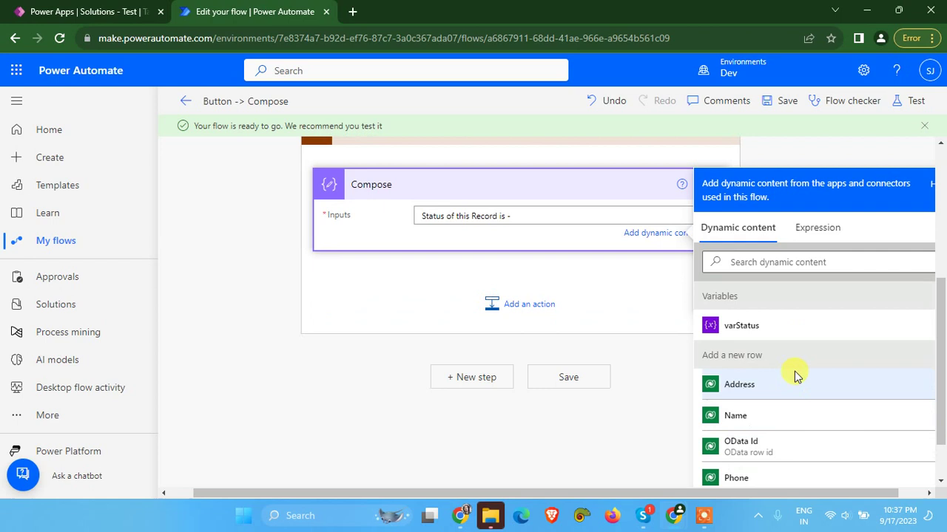
scroll(761, 337, "down", 3)
left_click(761, 336)
scroll(459, 397, "up", 3)
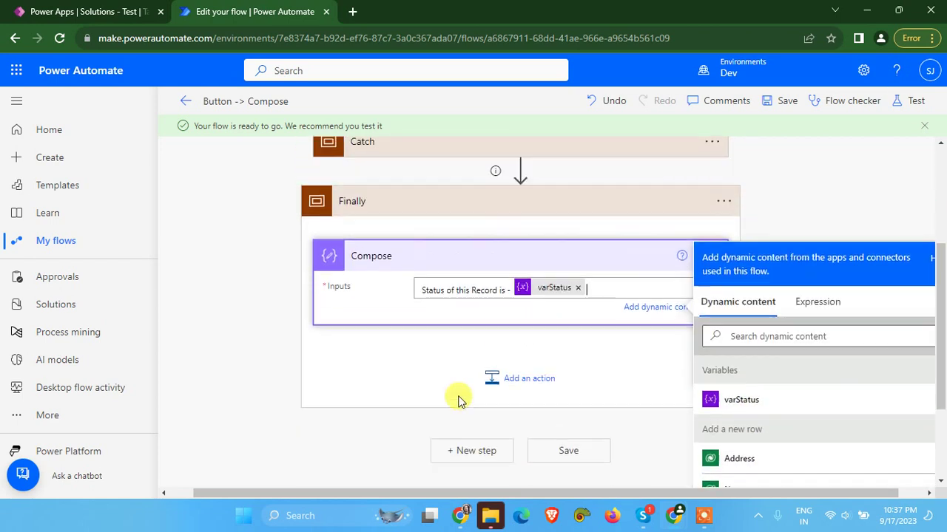
left_click(786, 104)
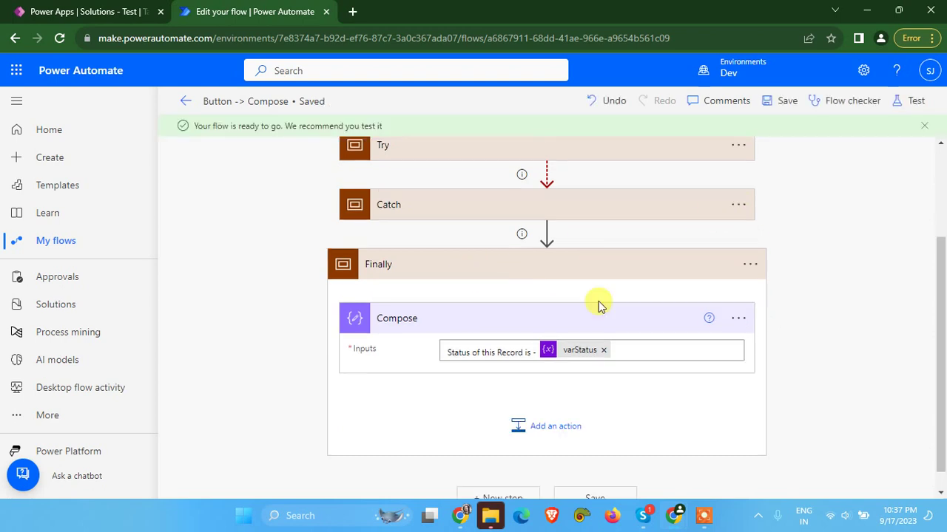
Collapse Finally, save the flow, and start a manually triggered test run
left_click(597, 268)
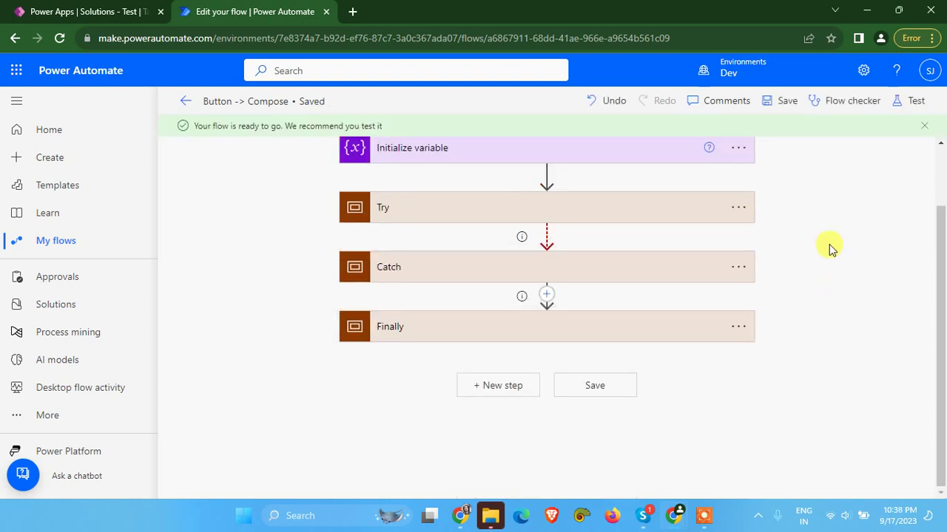
left_click(783, 103)
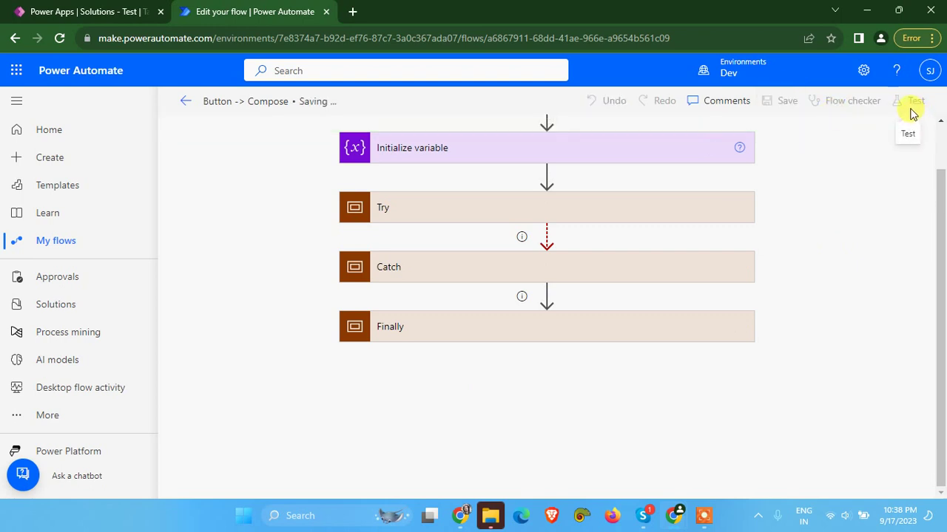
left_click(911, 102)
left_click(721, 153)
left_click(687, 135)
left_click(710, 473)
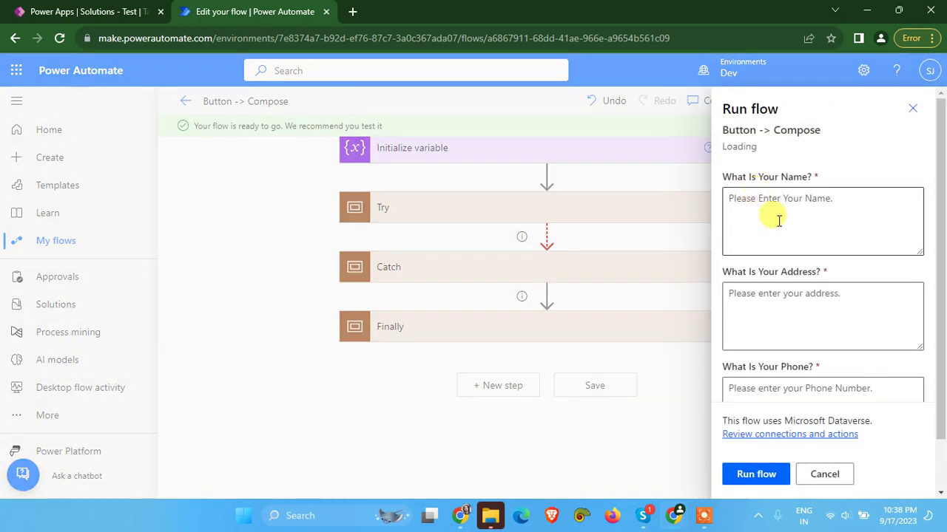
Enter the person's name in the Run flow panel's Name field
left_click(841, 215)
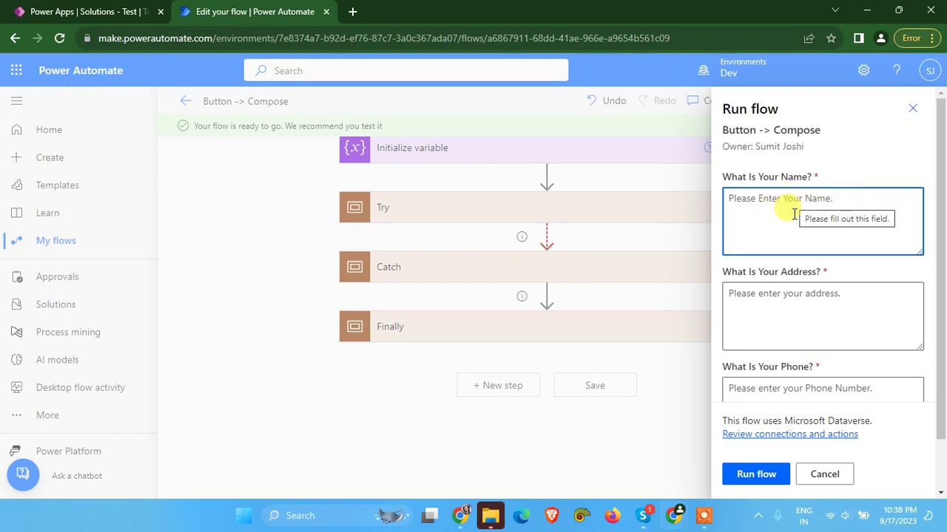
scroll(762, 307, "down", 1)
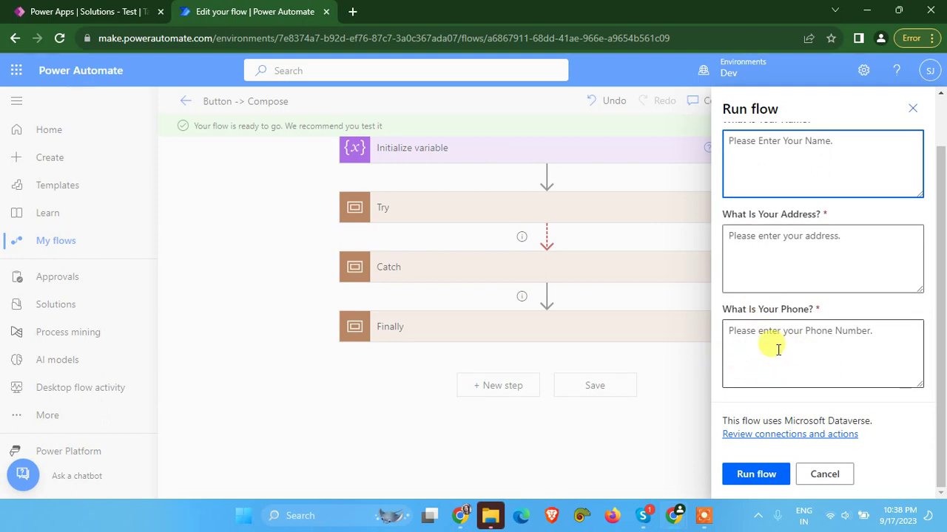
scroll(786, 260, "up", 1)
scroll(786, 260, "up", 1)
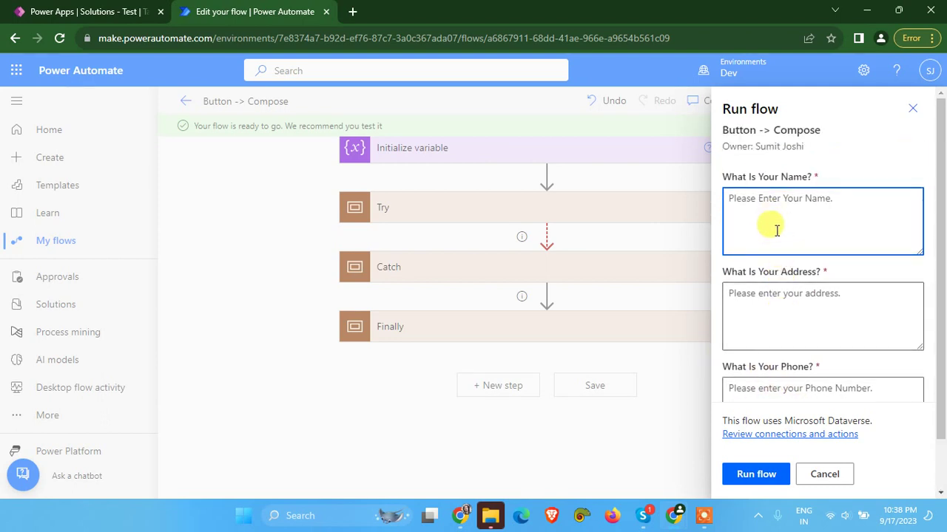
left_click(779, 215)
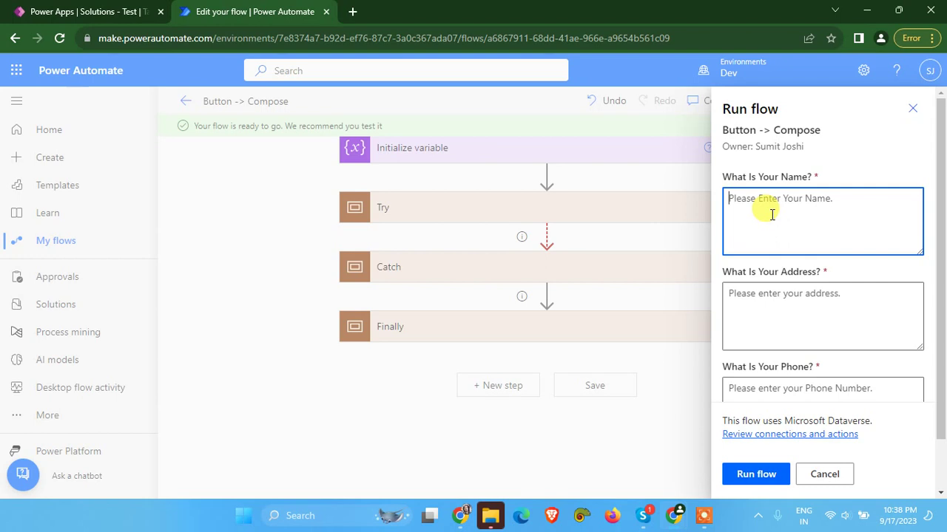
type("Jhone Shnow")
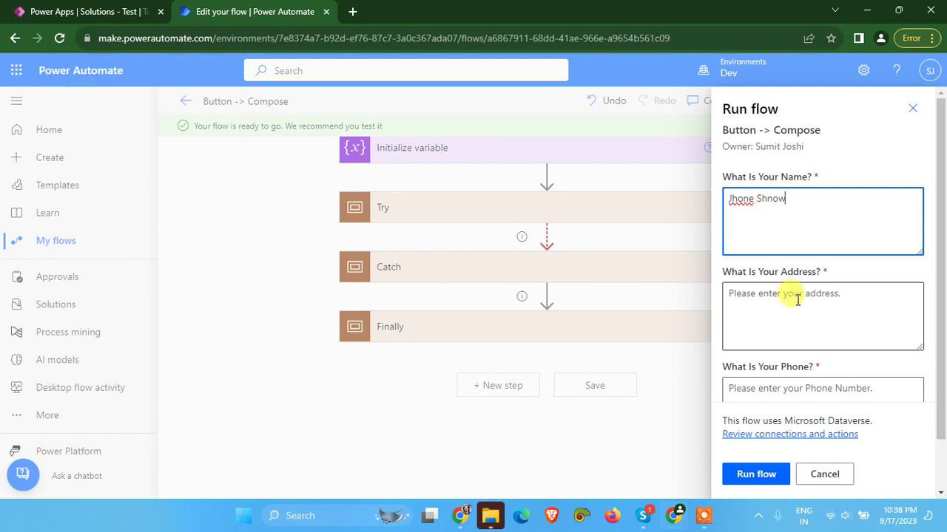
Fill in the address and phone number, run the flow and dismiss the confirmation
left_click(806, 316)
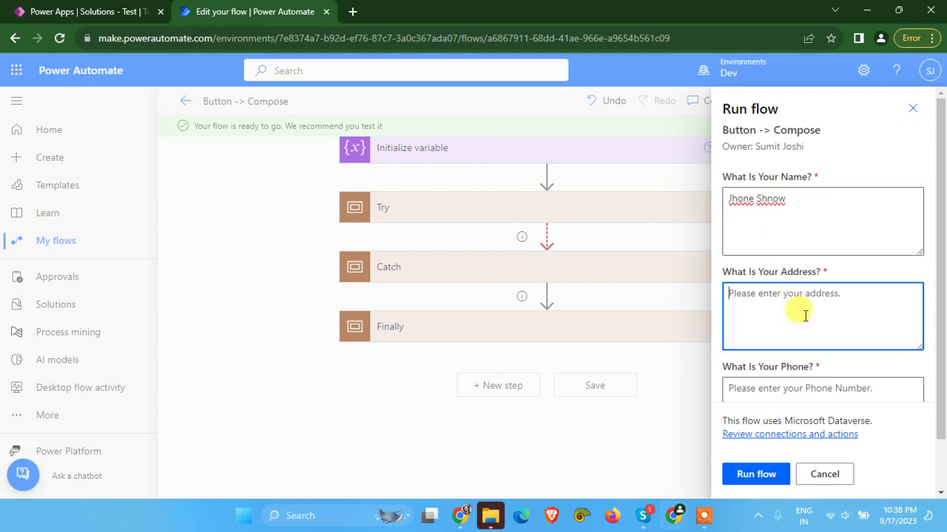
type("GOT")
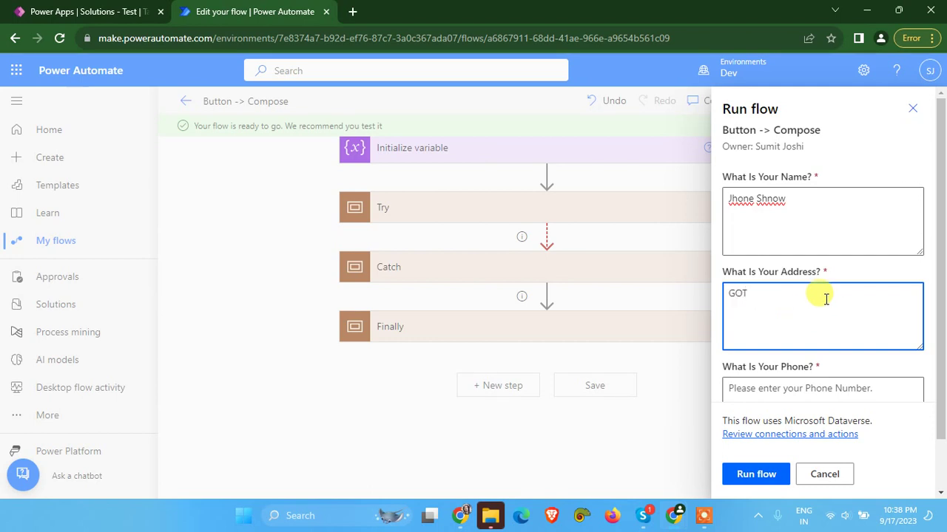
scroll(813, 303, "down", 1)
left_click(771, 332)
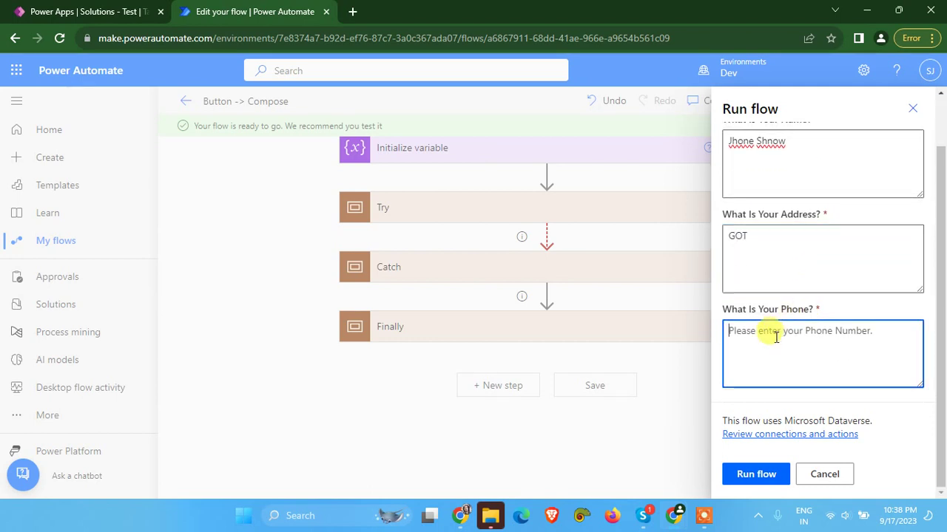
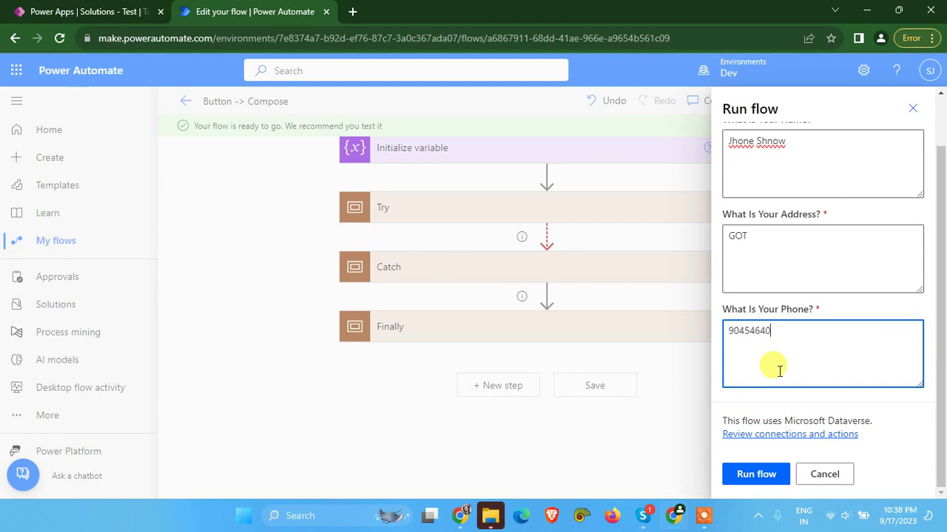
left_click(755, 474)
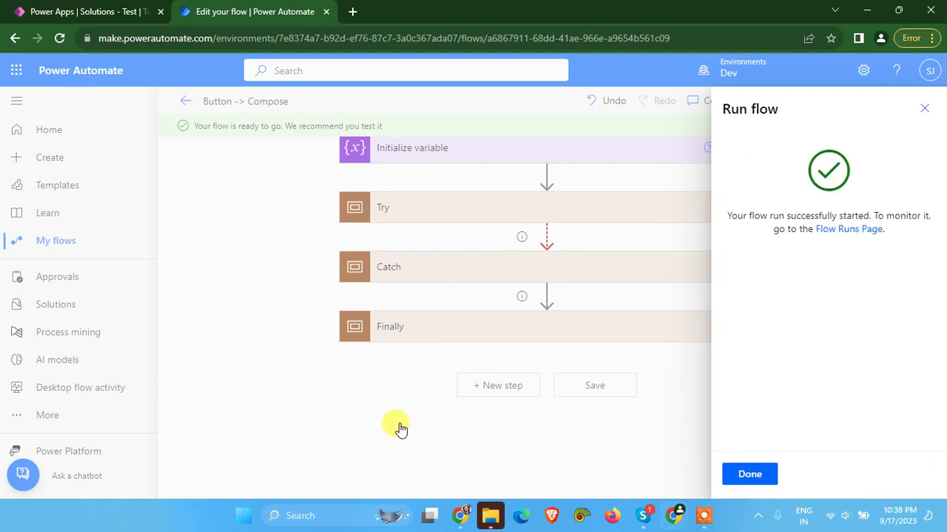
left_click(749, 476)
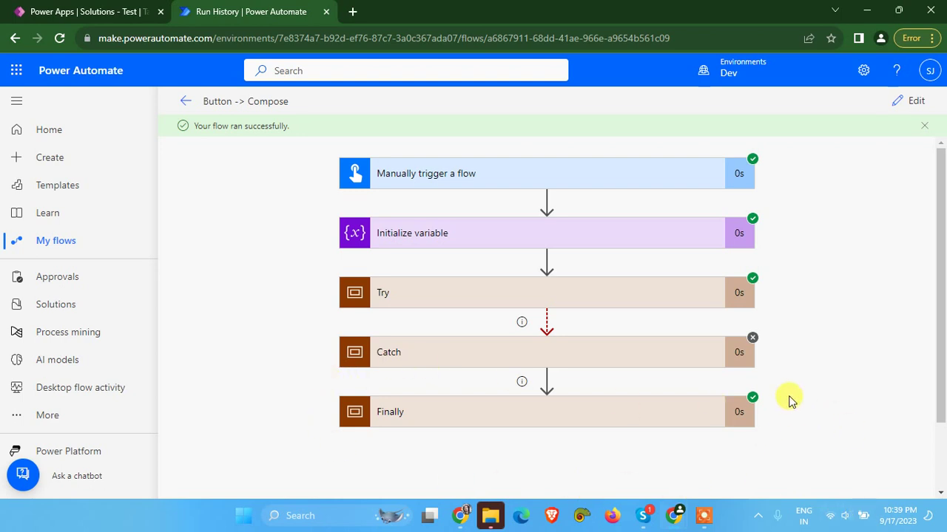
Check the Finally scope's Compose output showing the Success status message
left_click(456, 414)
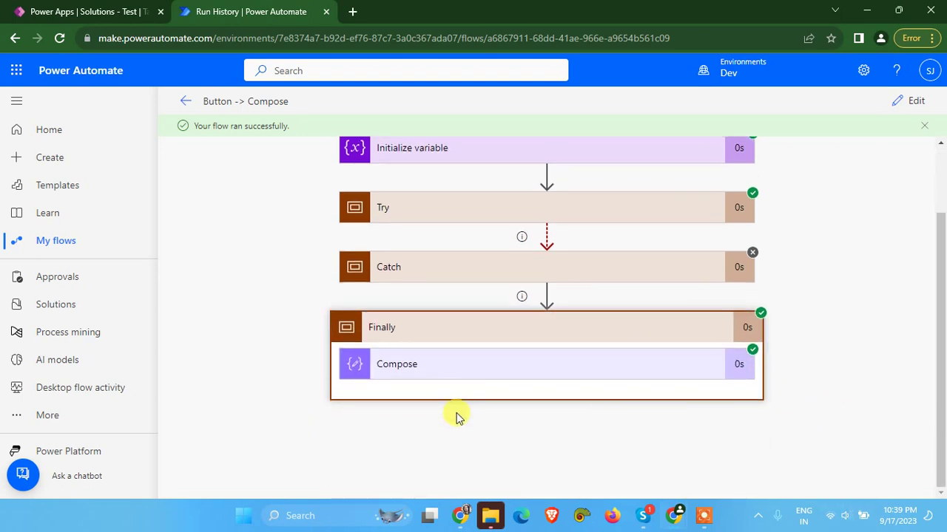
left_click(467, 370)
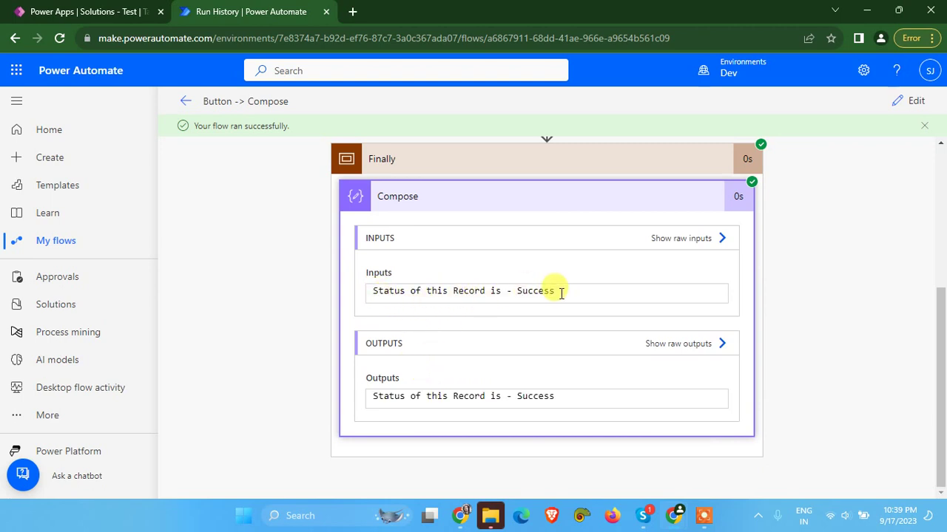
left_click_drag(562, 291, 359, 271)
scroll(469, 322, "up", 3)
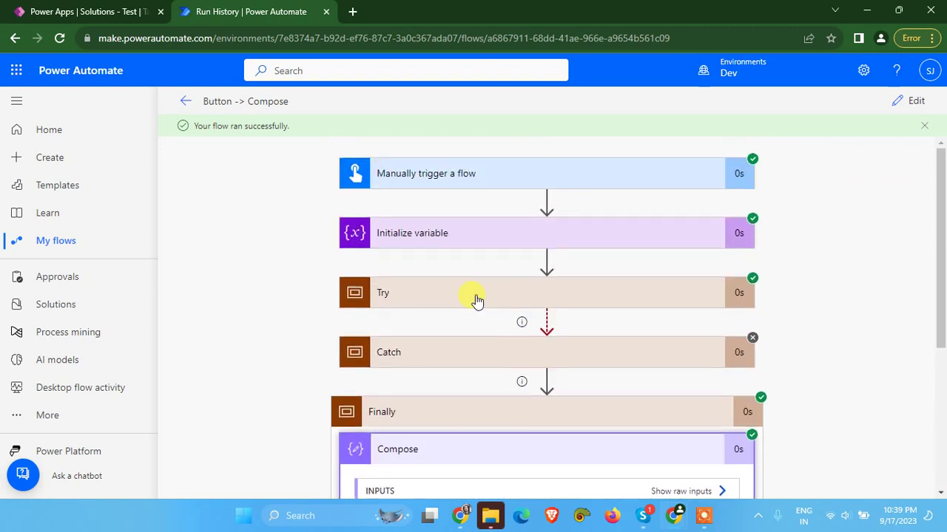
Inspect the Try scope's Add a new row inputs and the Set variable value Success, then return to editing
left_click(471, 297)
left_click(444, 277)
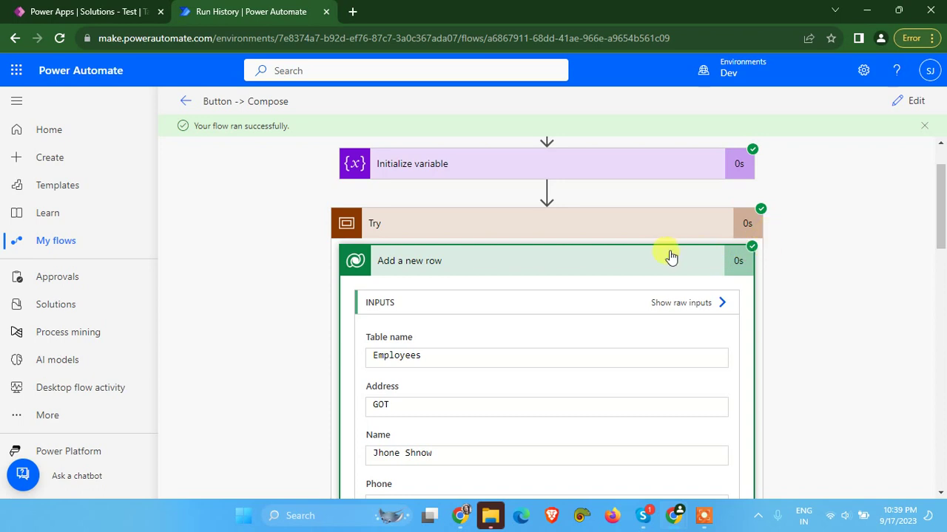
left_click(600, 275)
scroll(530, 292, "down", 2)
left_click(445, 184)
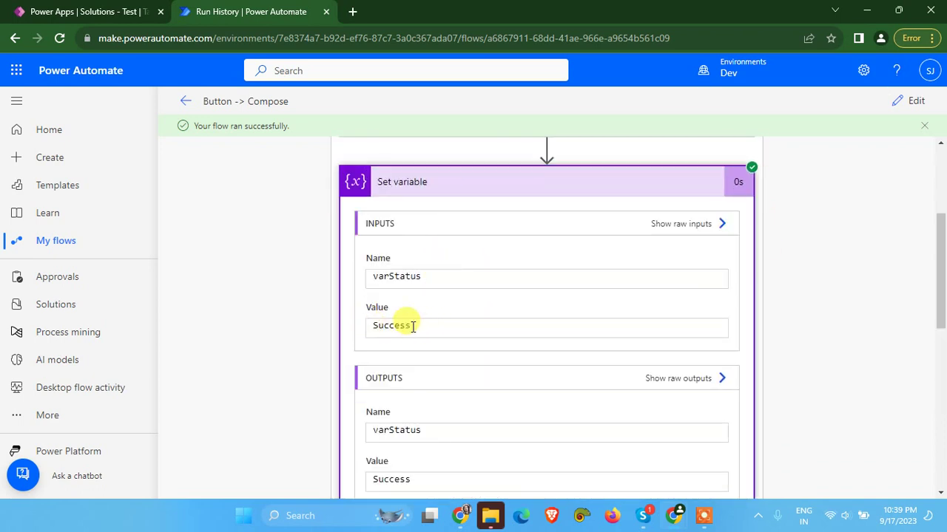
left_click_drag(375, 327, 450, 332)
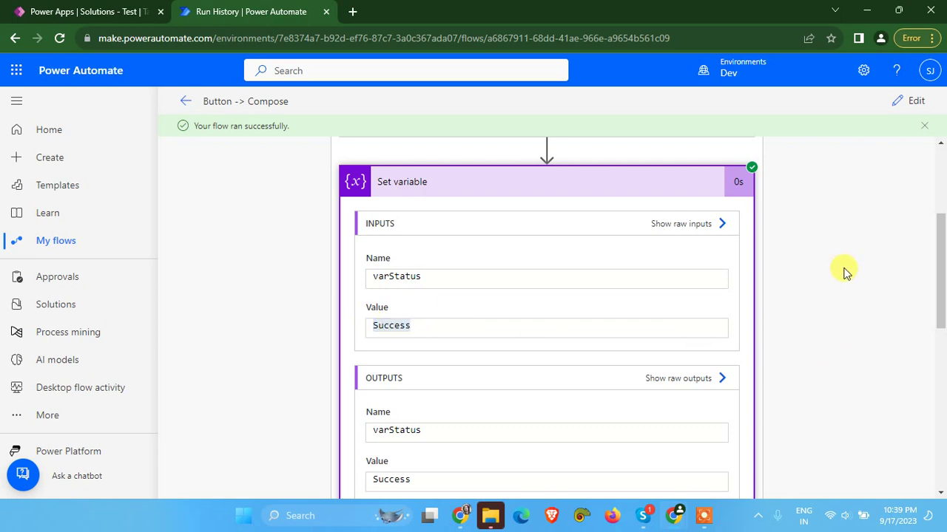
left_click(909, 102)
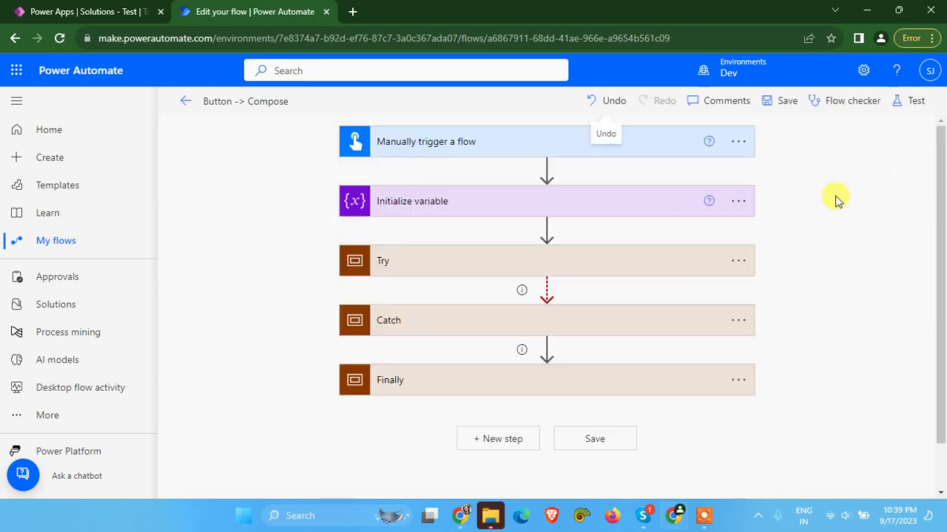
Start a new manually triggered test run of the flow
left_click(908, 101)
left_click(722, 178)
left_click(704, 135)
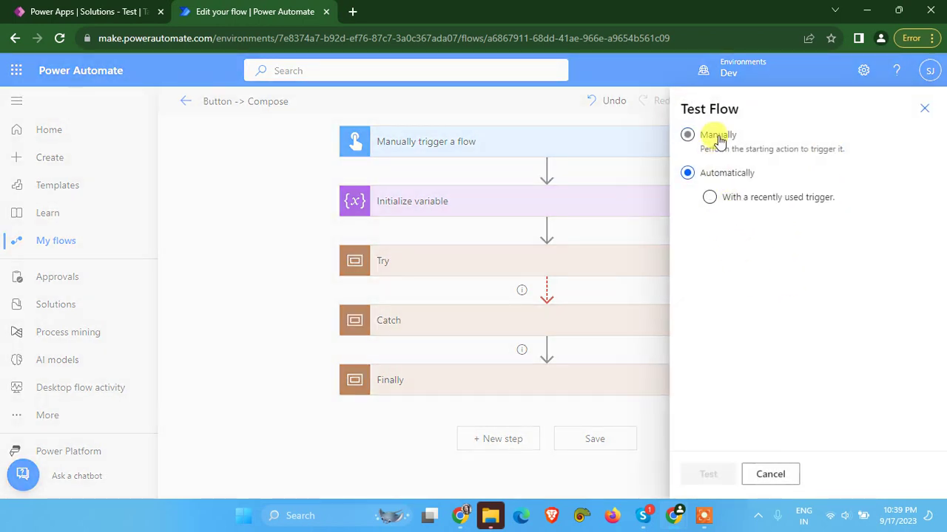
left_click(711, 475)
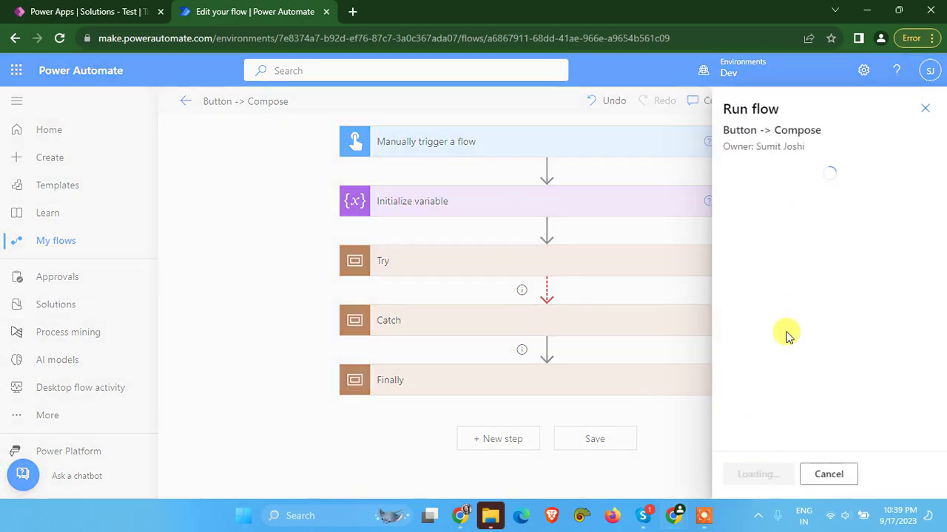
Enter a name and the address 'TE', leaving the phone input empty
left_click(769, 197)
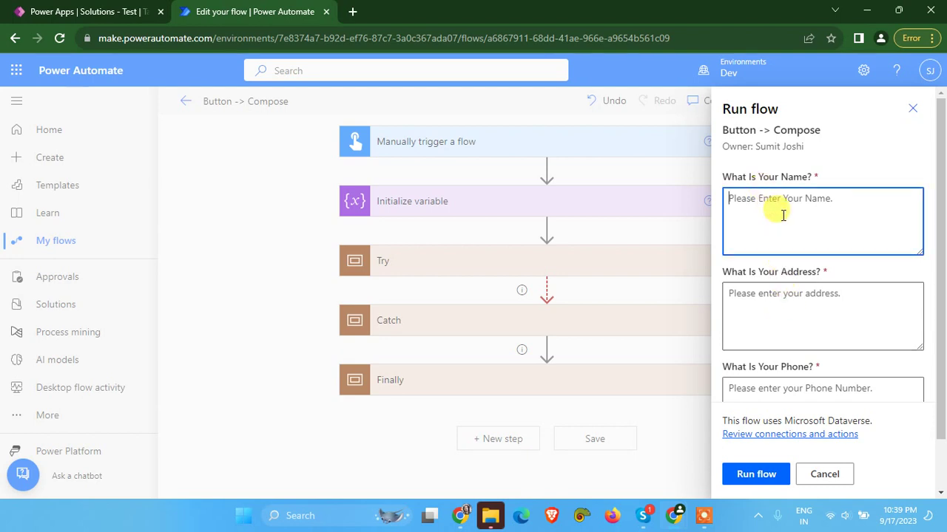
scroll(788, 332, "down", 2)
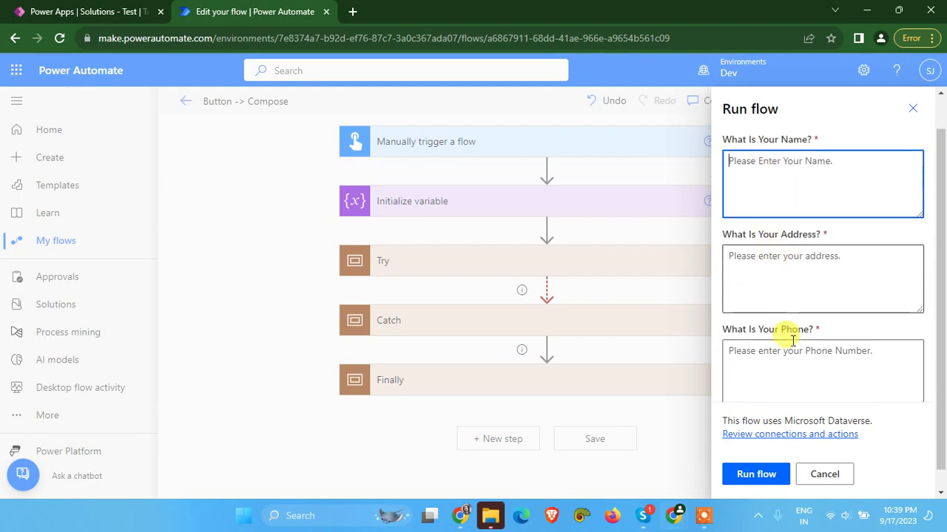
type("Jhon")
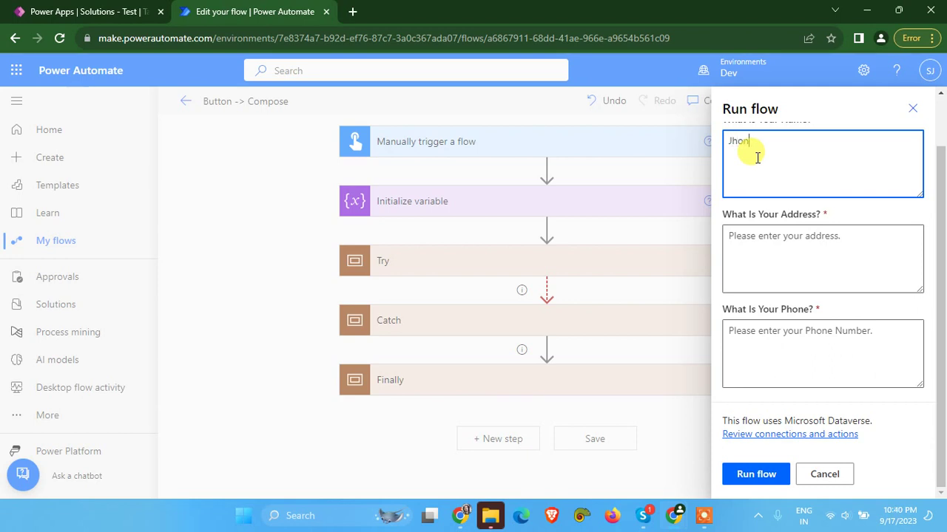
type(" Shnow")
key("Tab")
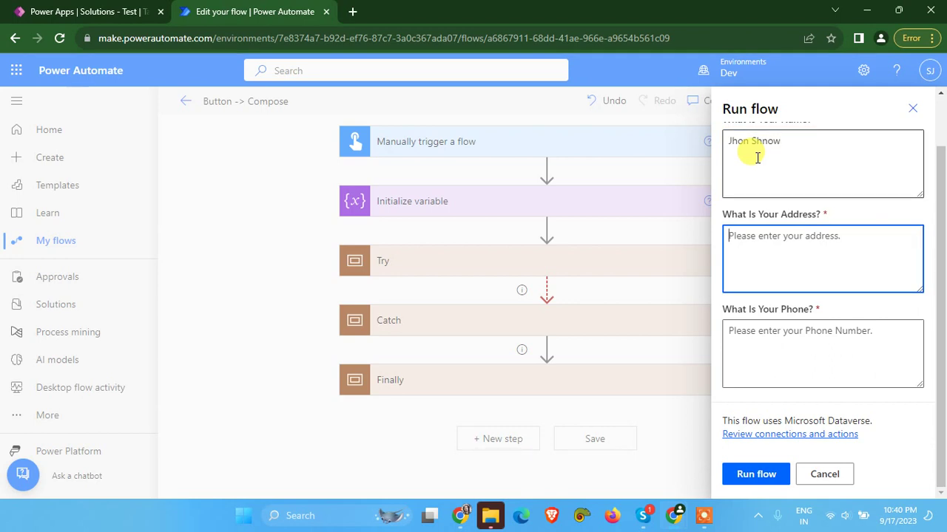
type("TE")
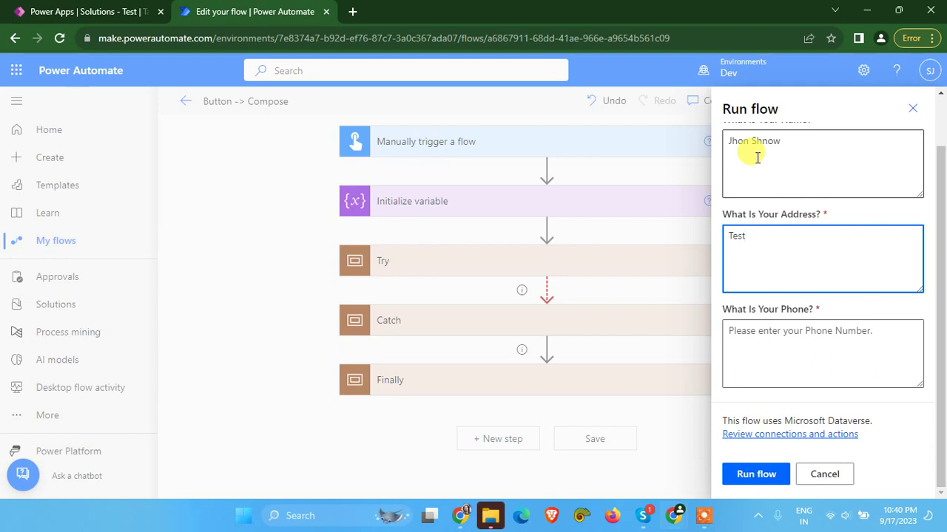
left_click(805, 335)
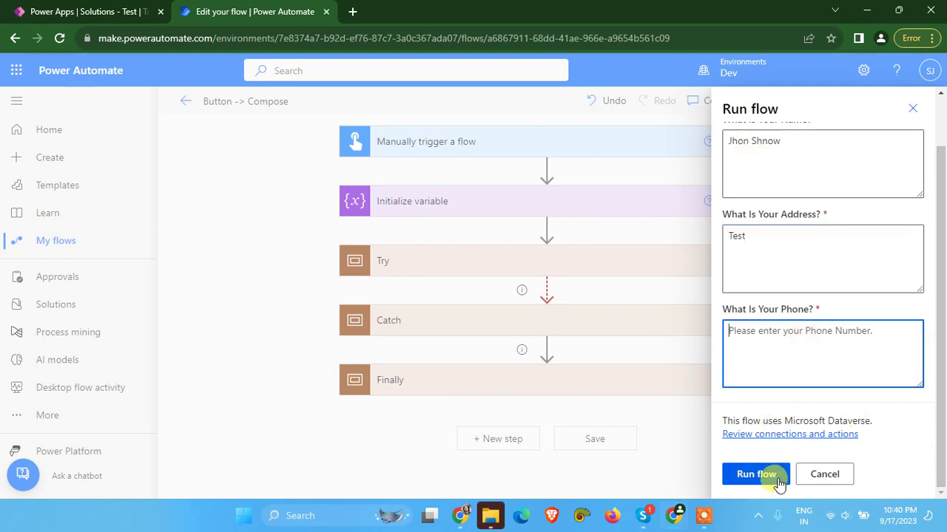
Attempt the run, cancel after the required-phone error, and expand the trigger's inputs
left_click(778, 482)
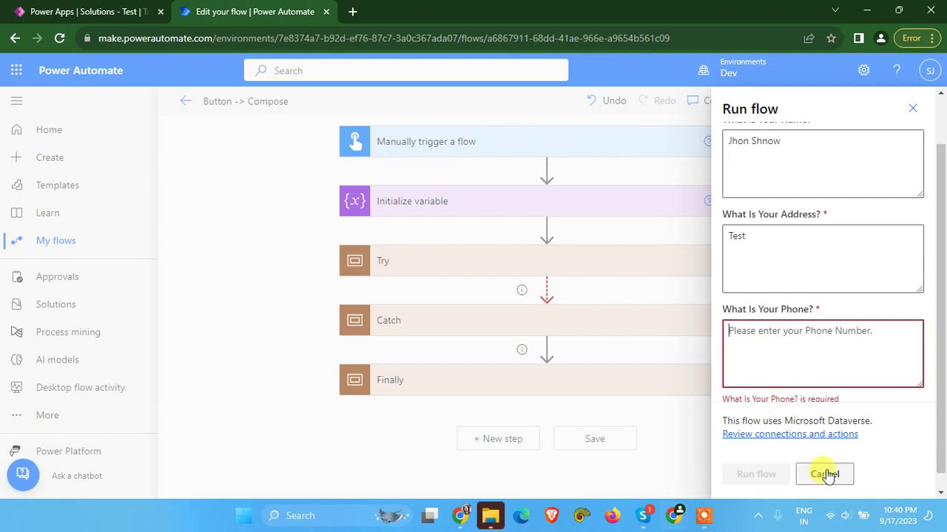
left_click(827, 476)
left_click(402, 146)
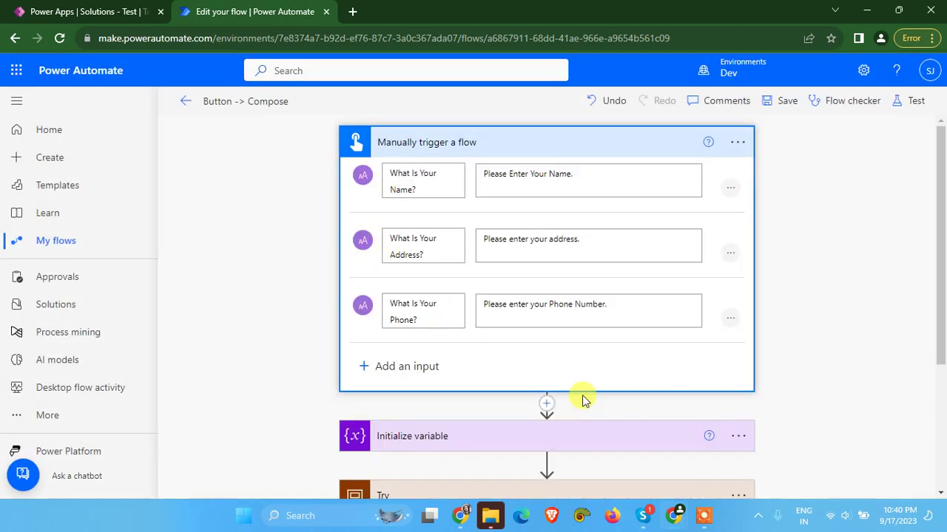
Make the trigger's Phone, Address and Name inputs optional and save the flow
left_click(728, 323)
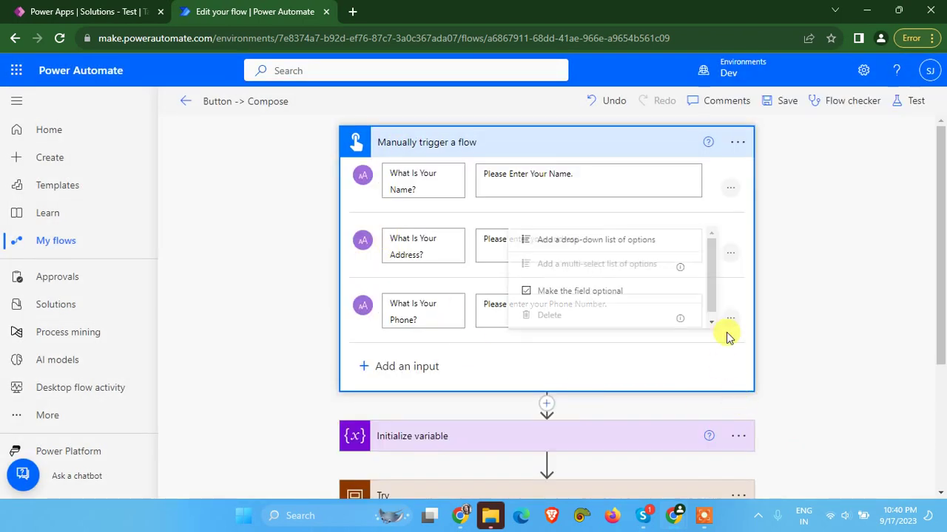
left_click(538, 293)
left_click(730, 253)
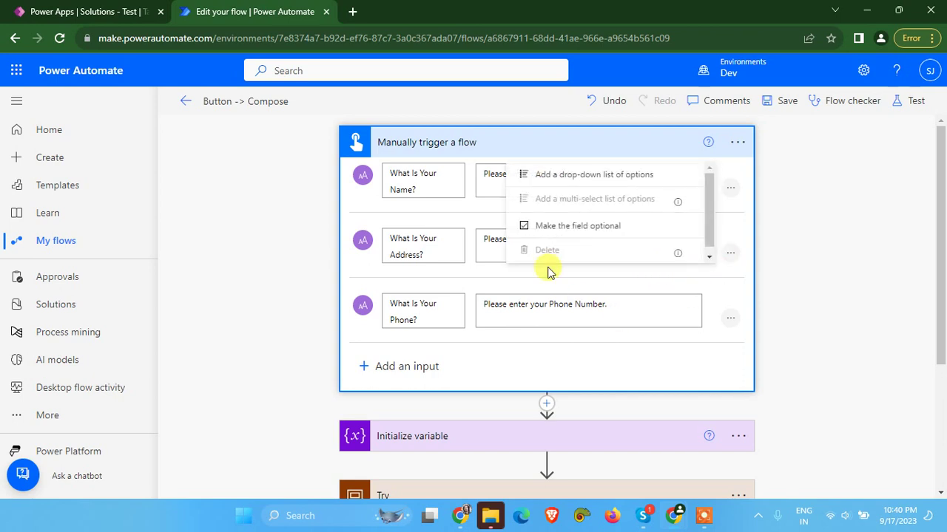
left_click(527, 226)
left_click(730, 188)
left_click(547, 162)
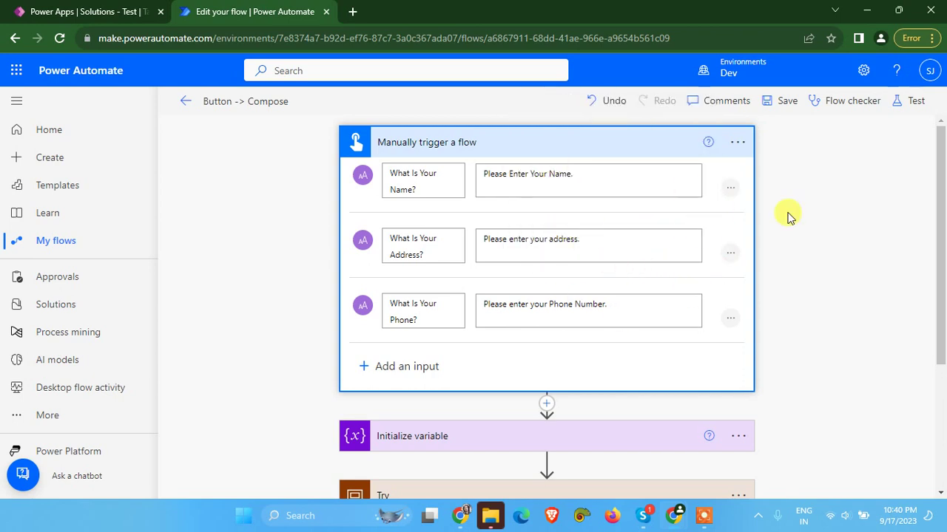
left_click(776, 104)
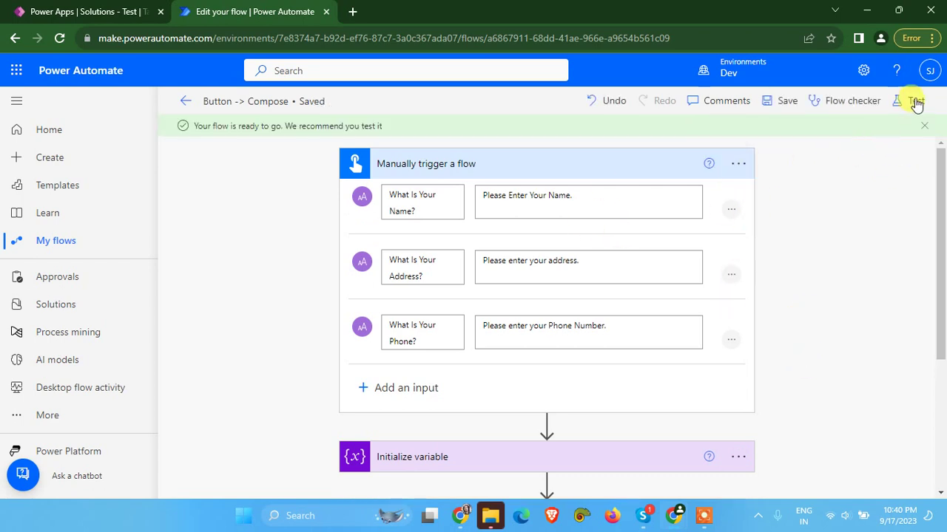
Start a manual test run and enter a name in the Name input
left_click(914, 101)
left_click(708, 475)
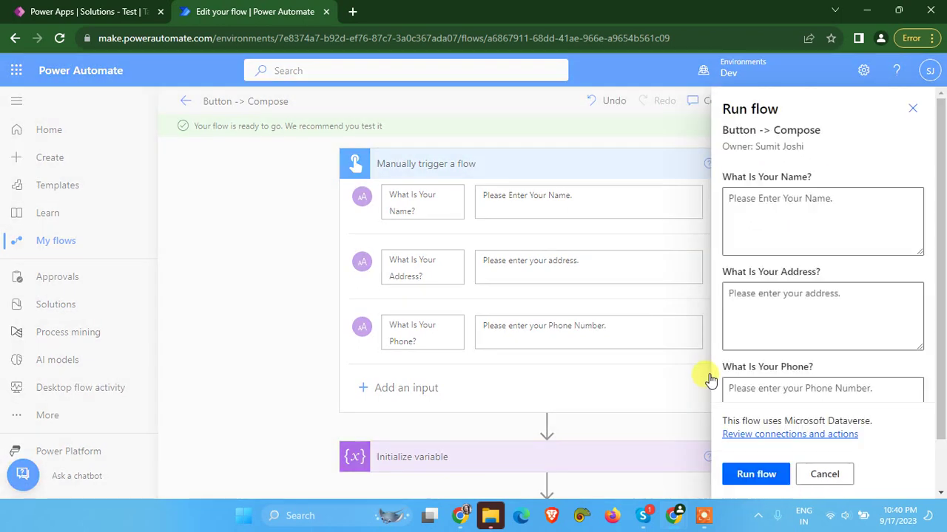
left_click(750, 216)
left_click(777, 220)
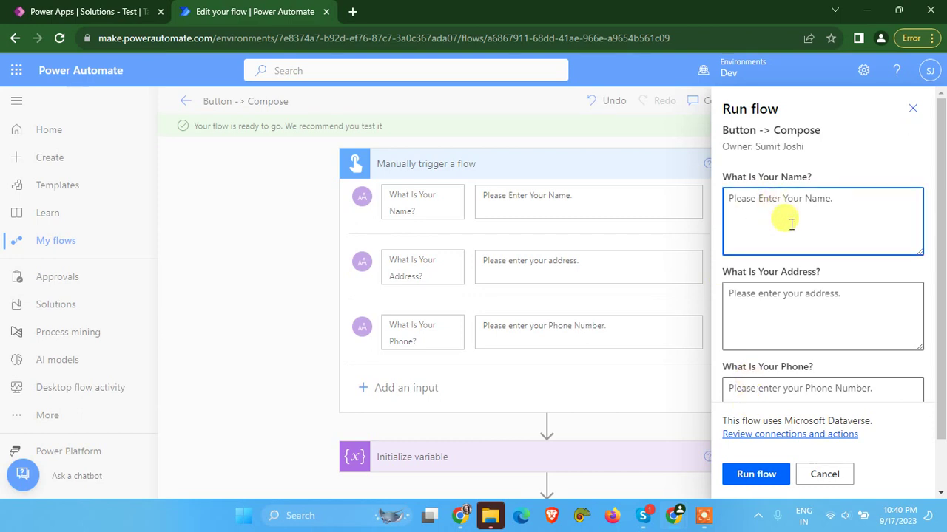
type("Jhone")
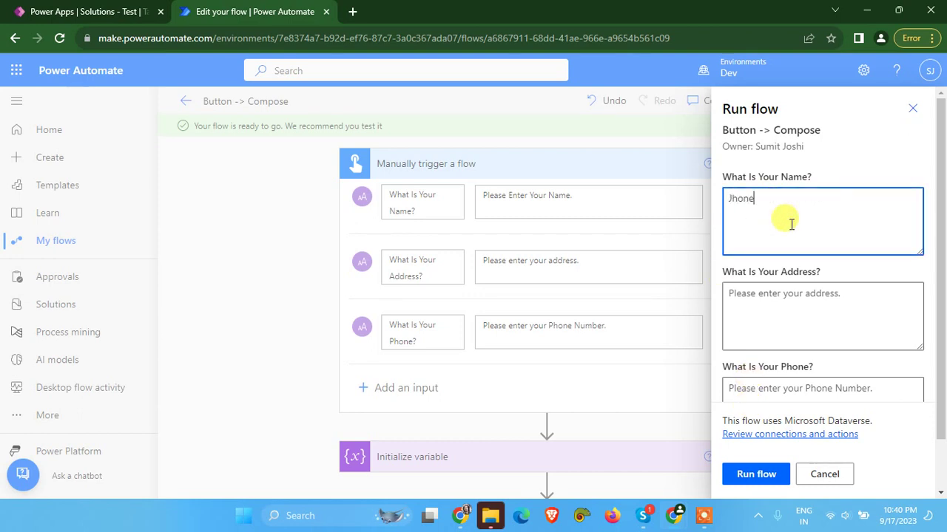
Enter the address 'Test', leave Phone blank, run the flow and dismiss the confirmation
left_click(803, 319)
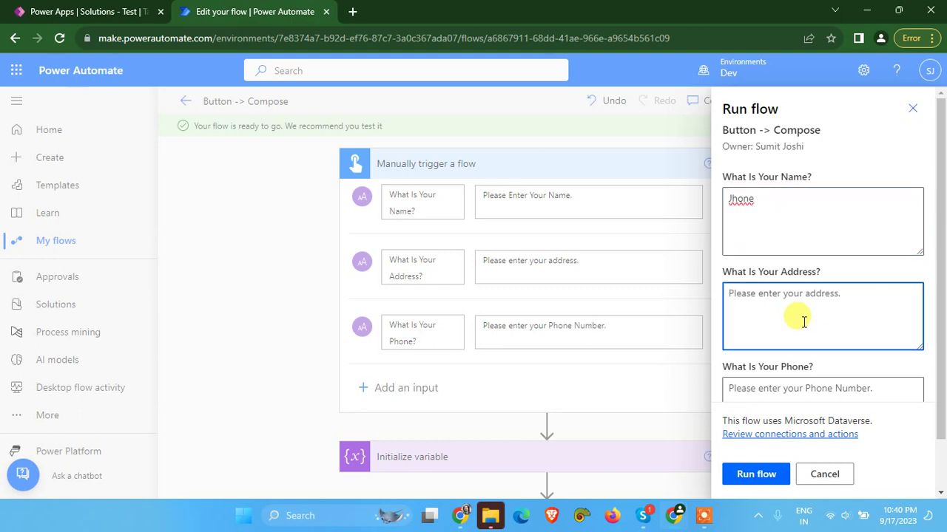
type("Test")
key("Tab")
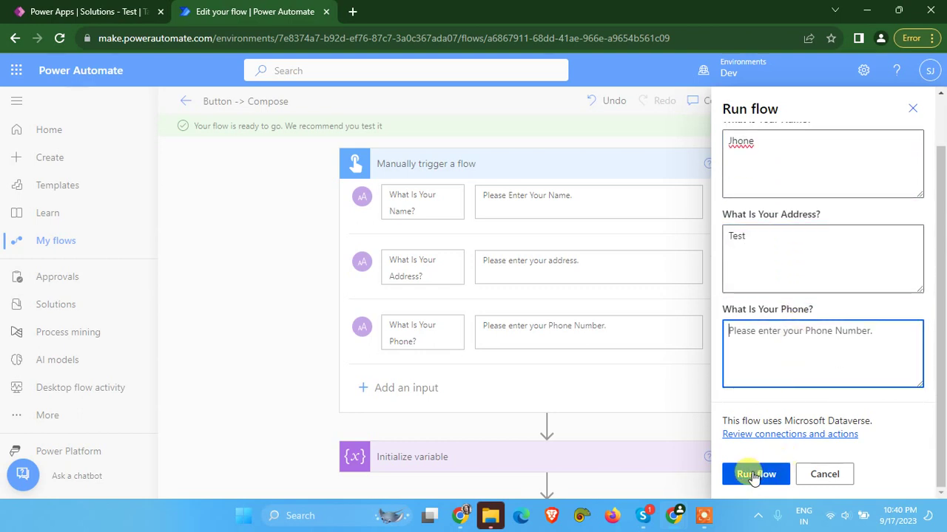
left_click(755, 476)
left_click(732, 474)
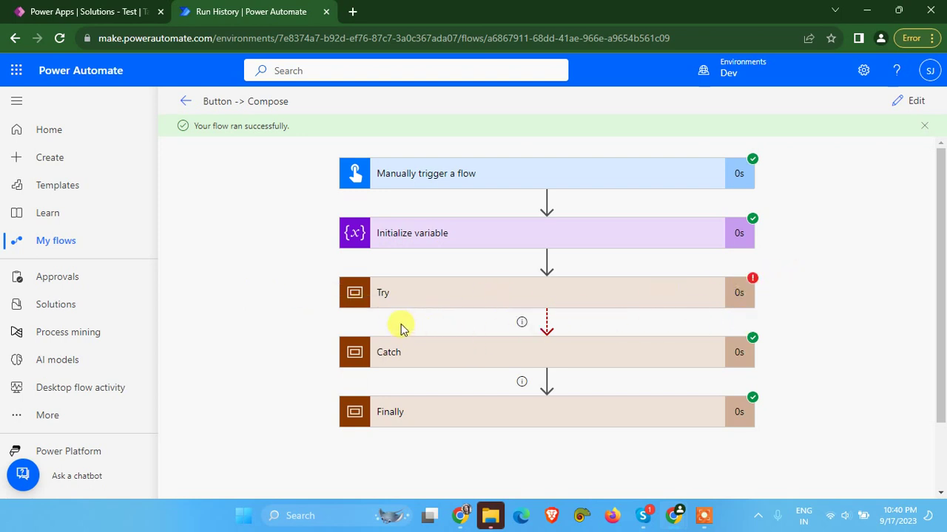
left_click(462, 359)
left_click(450, 316)
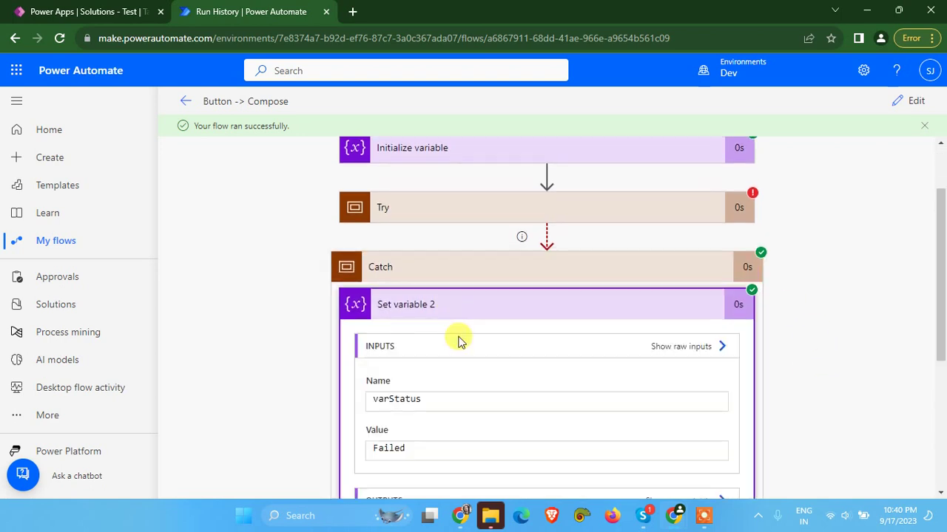
double_click(397, 309)
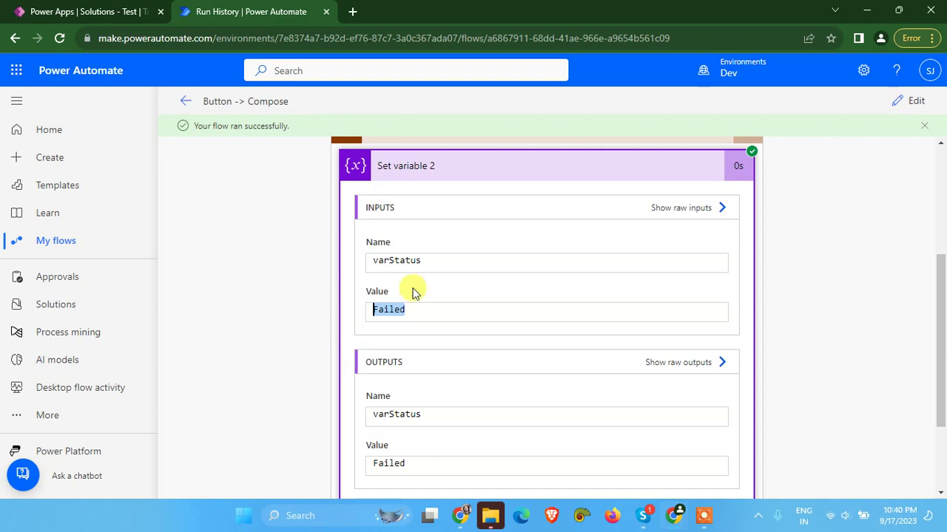
left_click(436, 168)
left_click(463, 388)
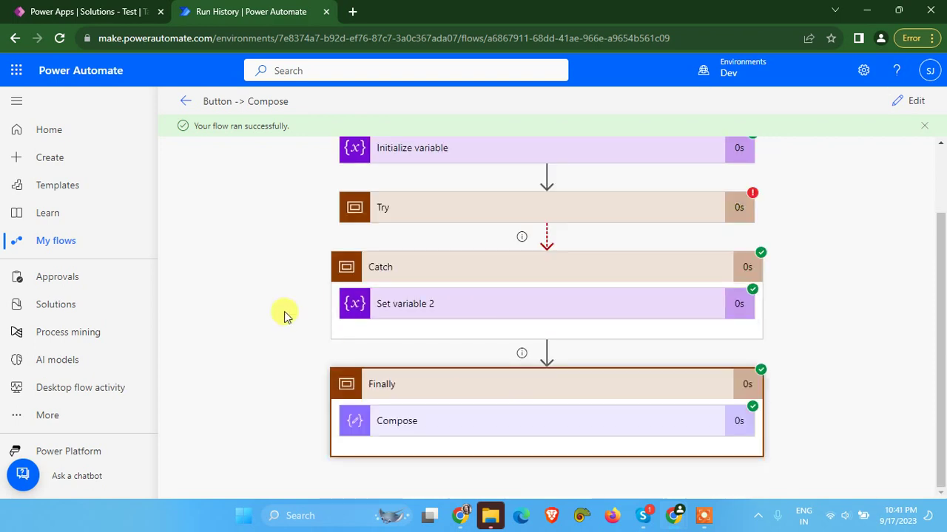
left_click(481, 431)
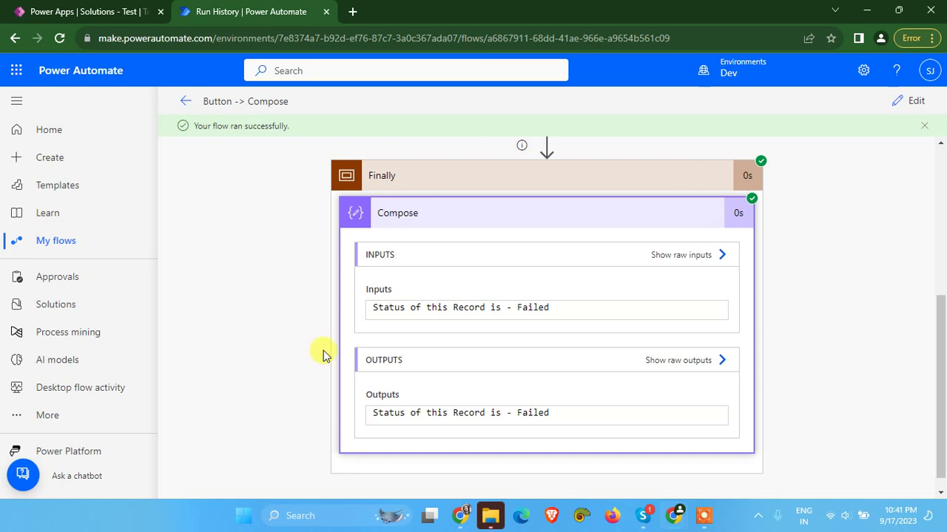
left_click(553, 307)
triple_click(522, 307)
scroll(619, 365, "up", 2)
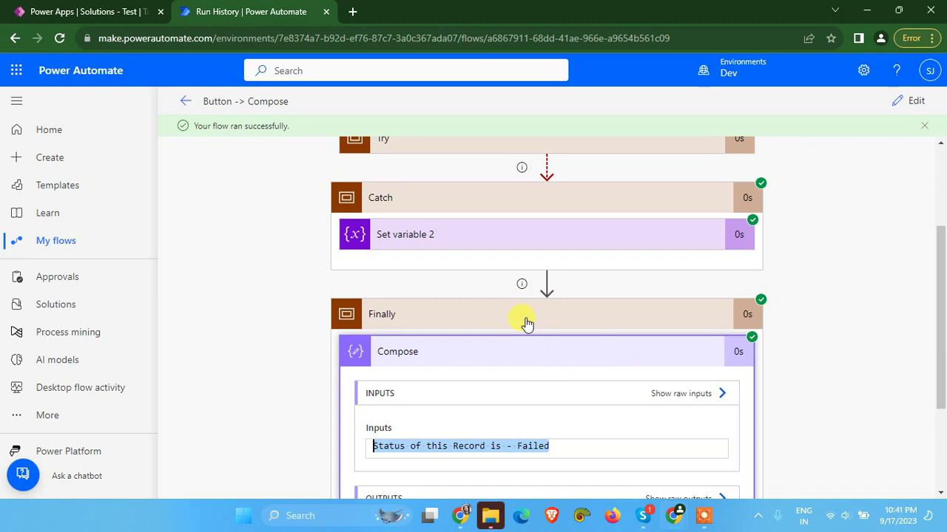
left_click(525, 318)
scroll(510, 341, "up", 1)
left_click(437, 350)
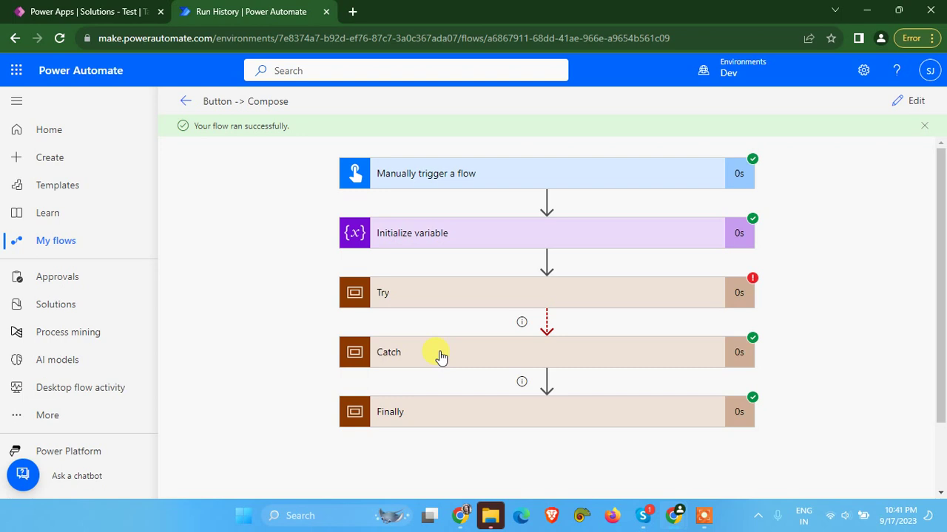
left_click(704, 516)
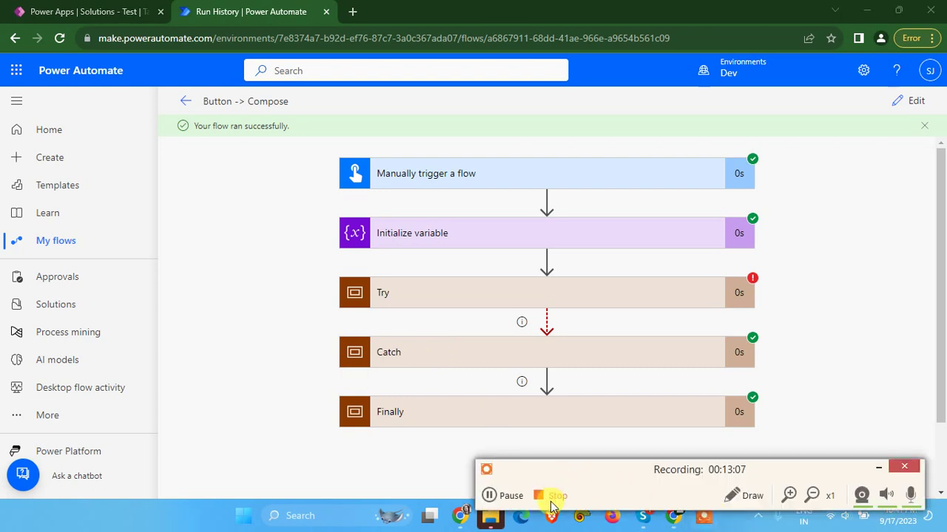